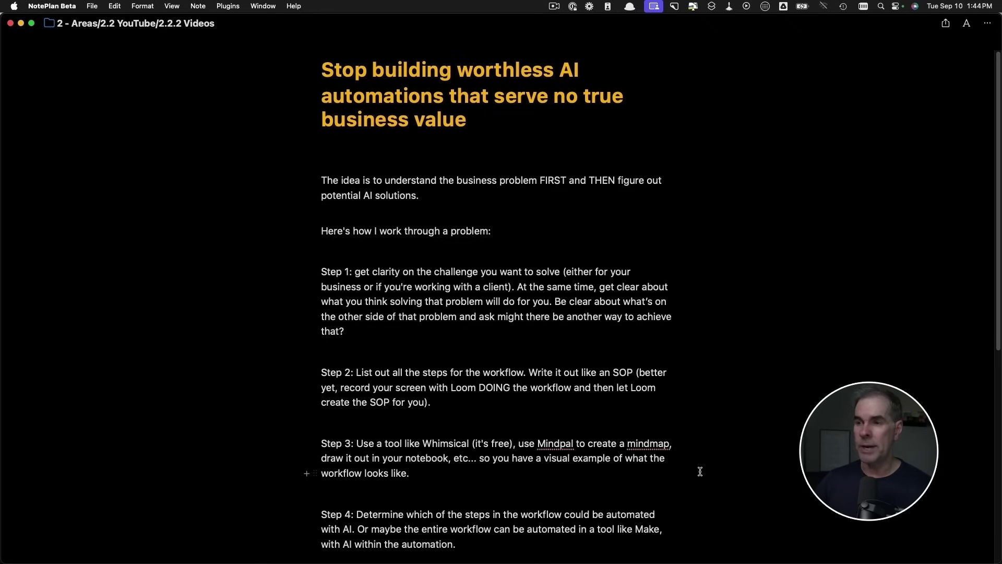
Copy the whole AI-automation note in NotePlan and switch to the browser.
scroll(532, 478, down, 3)
scroll(532, 479, down, 4)
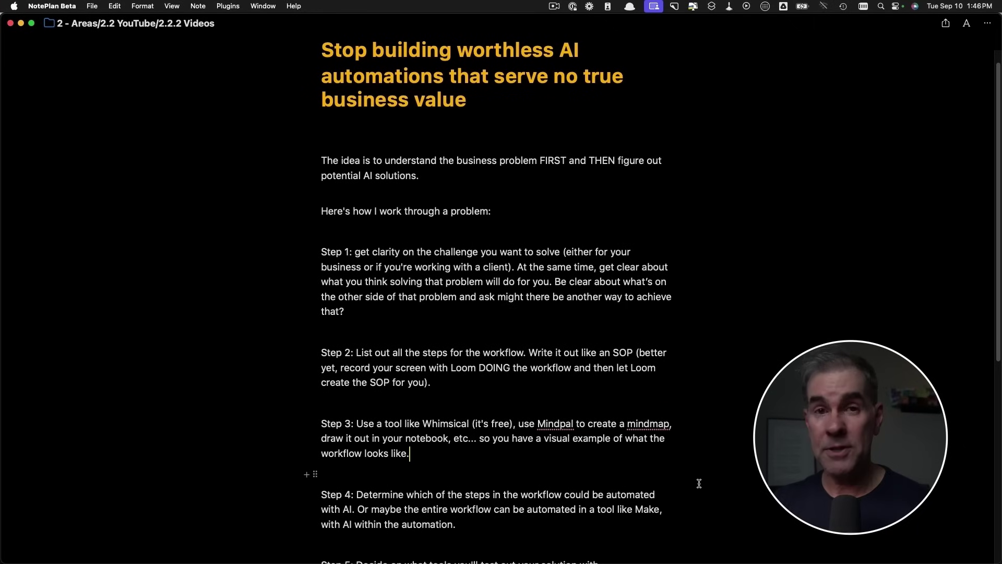
key(super+a)
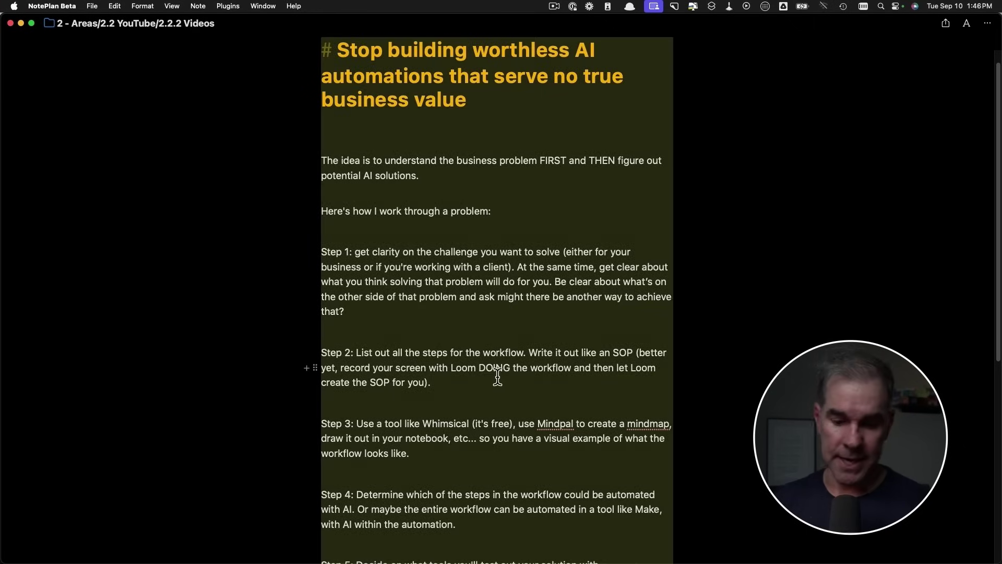
key(super+Tab)
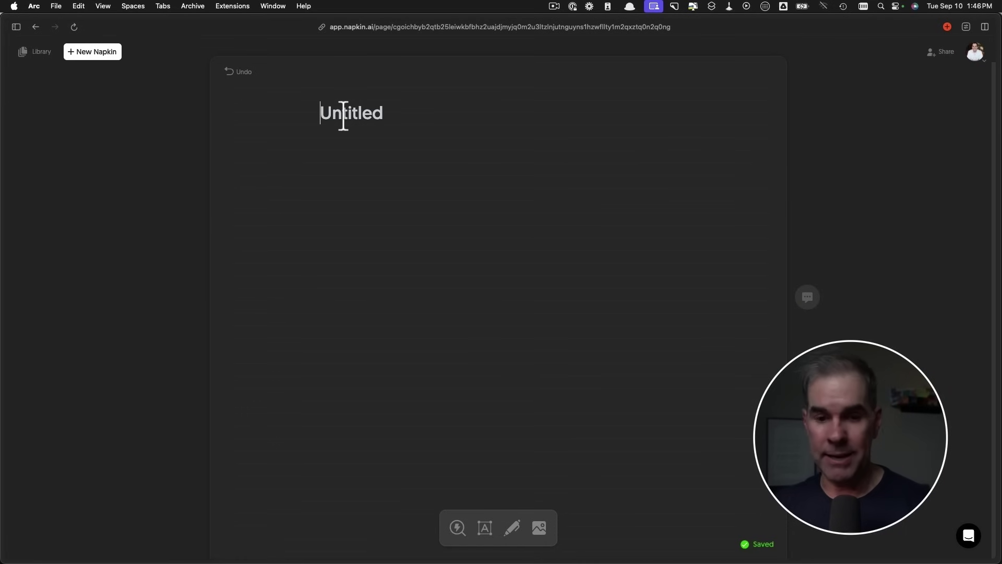
Paste the AI-automation note into the napkin and spark a visual from all its text.
text(Stop building worthless AI automations that serve no true business value The idea is to understand the business problem FIRST and THEN figure out potential AI solutions.  Here's how I work through a problem: Step 1: get clarity on the challenge you want to solve (either for your business or if you're working with a client). At the same time, get clear about what you think solving that problem will do for you. Be clear about what's on the other side of that problem and ask might there be another way to achieve that? Step 2: List out all the steps for the workflow. Write it out like an SOP (better yet, record your screen with Loom DOING the workflow and then let Loom create the SOP for you). Step 3: Use a tool like Whimsical (it's free), use Mindpal to create a mindmap, draw it out in your notebook, etc... so you have a visual example of what the workflow looks like. Step 4: Determine which of the steps in the workflow could be automated with AI. Or maybe the entire workflow can be automated in a tool like Make, with AI within the automation. Step 5: Decide on what tools you'll test out your solution with Step 6: Build it Step 7: Test and iterate Step 8: Once you've got it running like you want, teach it to someone on your team so they can manage it. Step 9: Repeat steps 1-8)
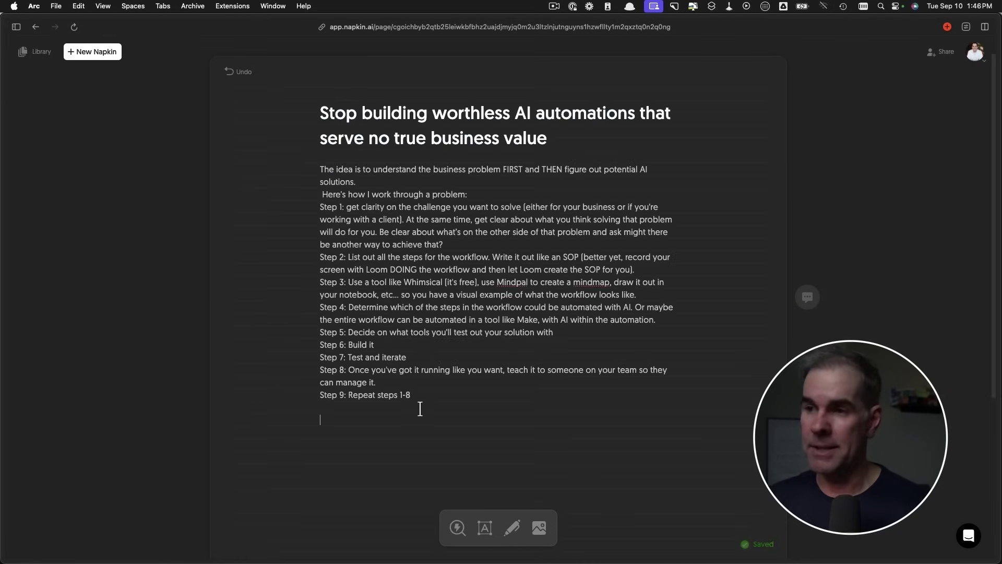
drag(419, 408, 381, 337)
key(super+a)
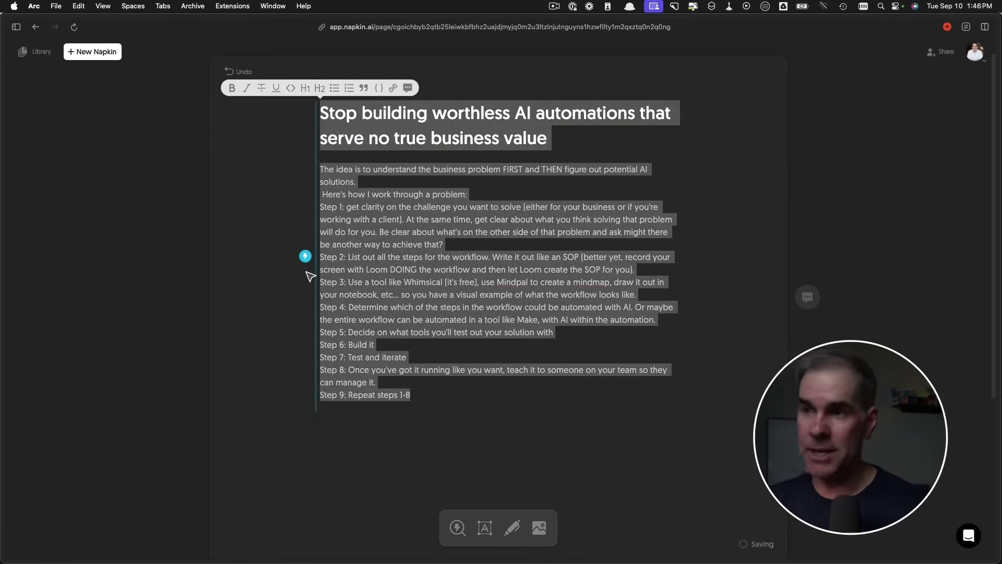
click(306, 258)
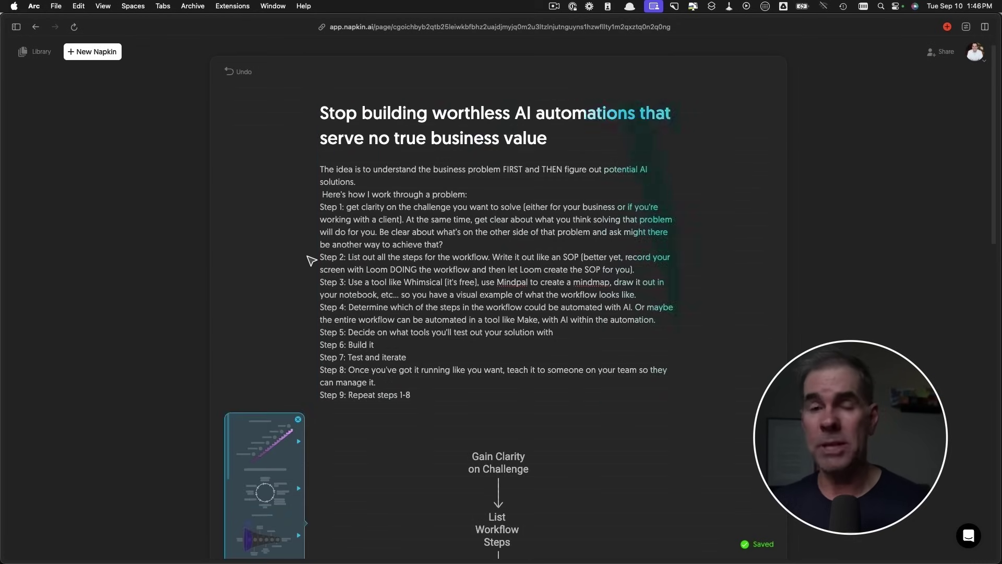
Browse cycle, funnel and flowchart previews, settling on the 'Steps to Effective AI Automation' staircase.
scroll(272, 279, down, 4)
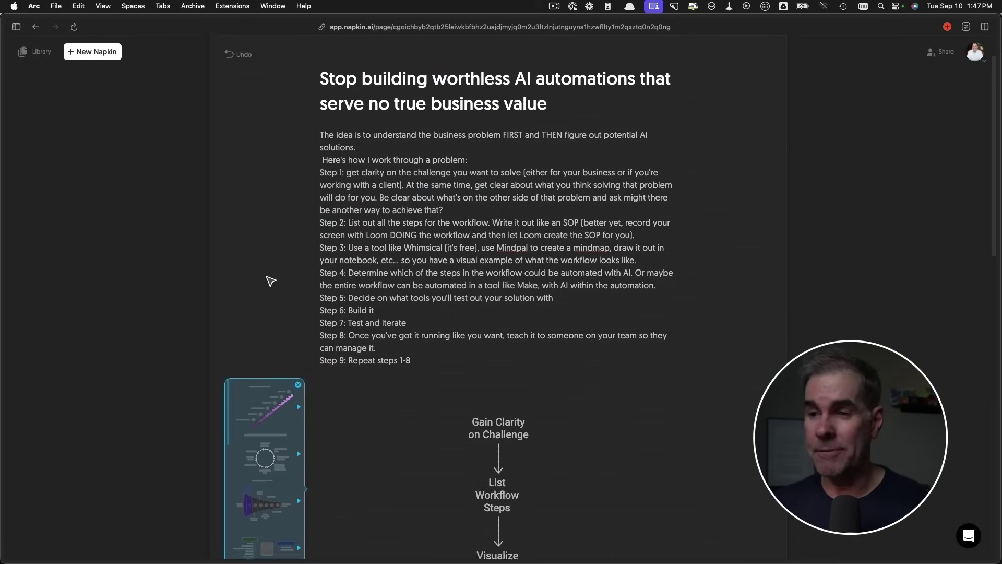
scroll(266, 284, down, 5)
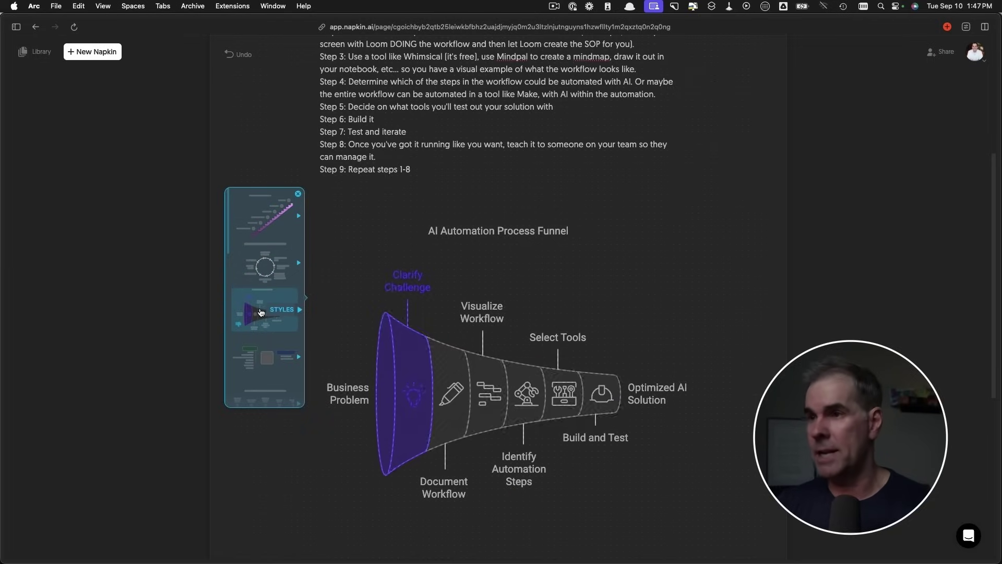
scroll(259, 361, down, 3)
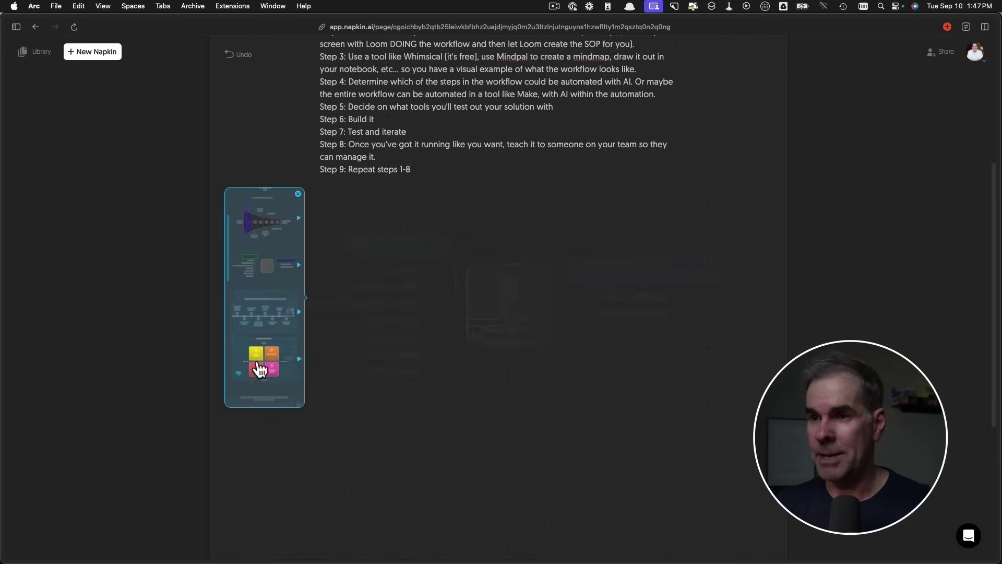
scroll(260, 368, down, 2)
scroll(259, 368, down, 2)
scroll(259, 366, down, 2)
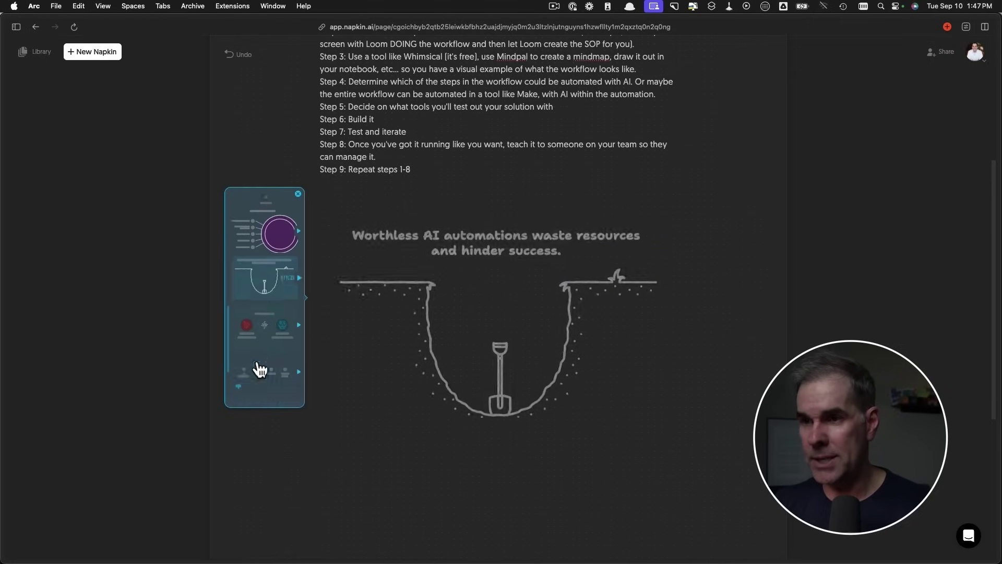
scroll(257, 363, down, 2)
scroll(261, 329, up, 2)
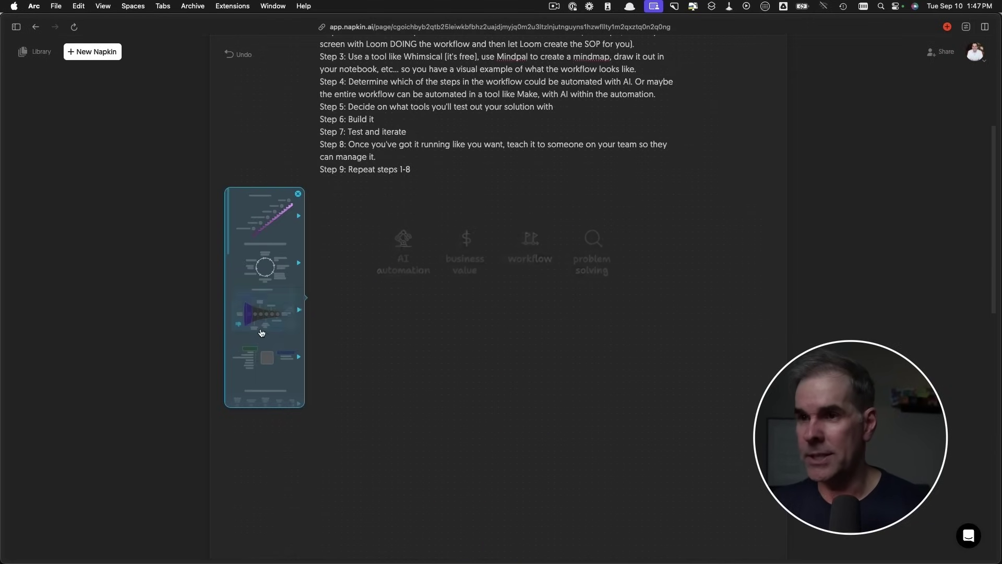
scroll(263, 336, up, 2)
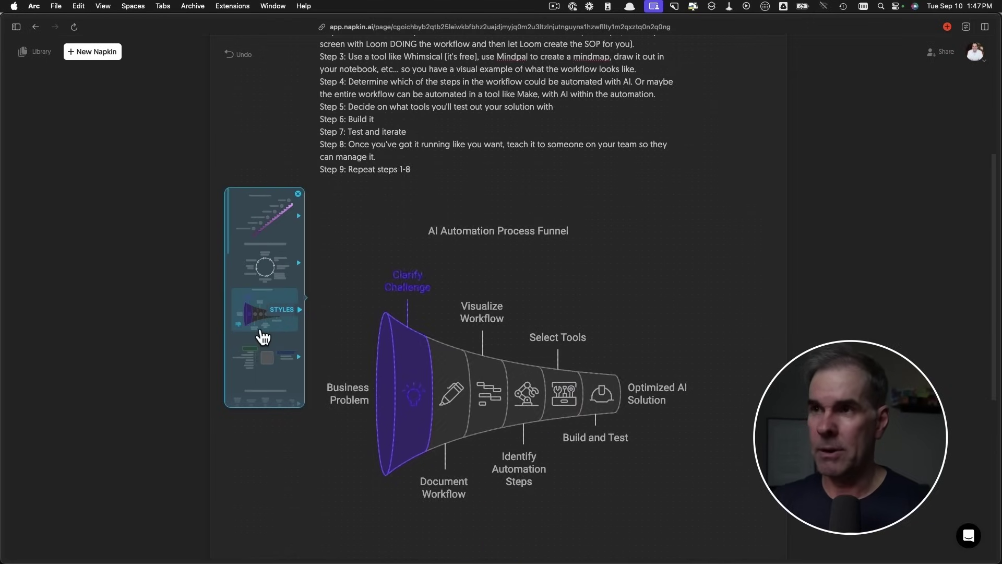
scroll(371, 205, up, 1)
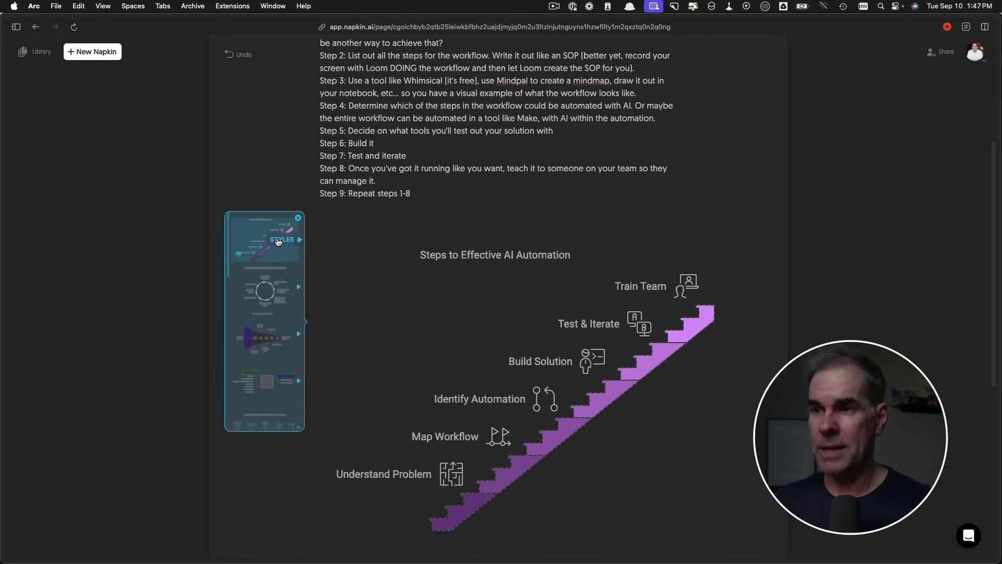
Apply the rainbow neon colour variant to the staircase diagram.
click(278, 242)
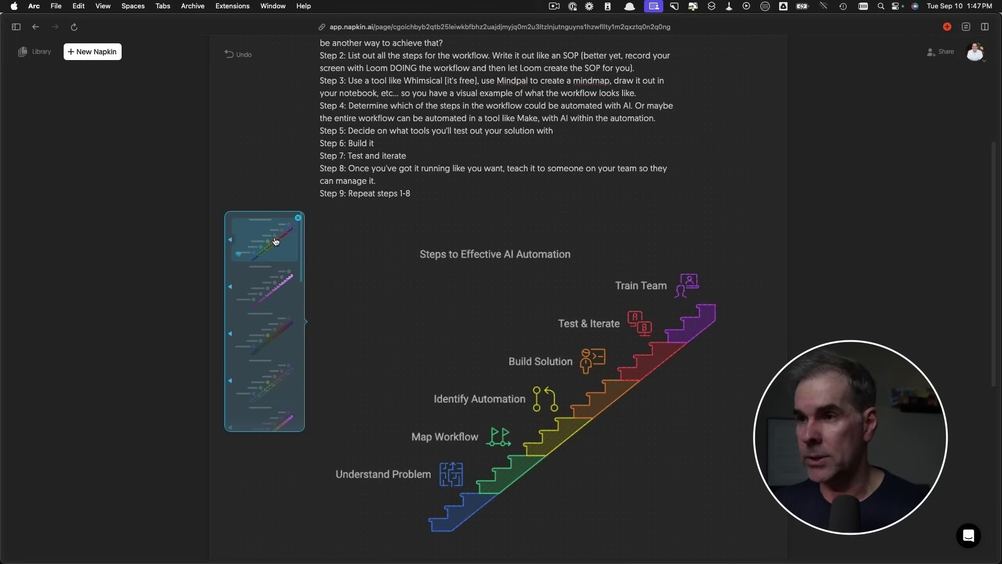
click(276, 241)
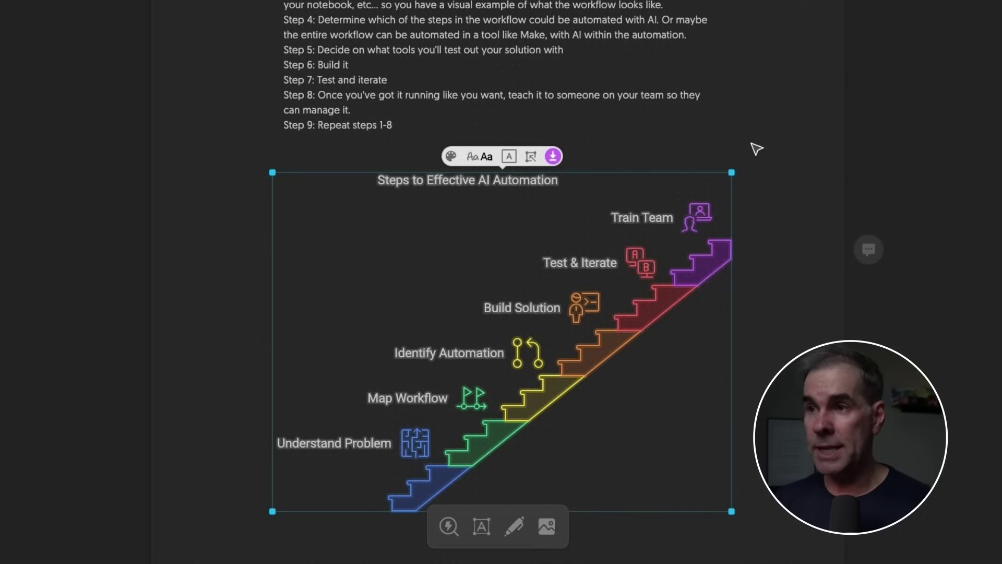
Wrap the Understand Problem label in a cloud outline and bring up the image search.
click(781, 153)
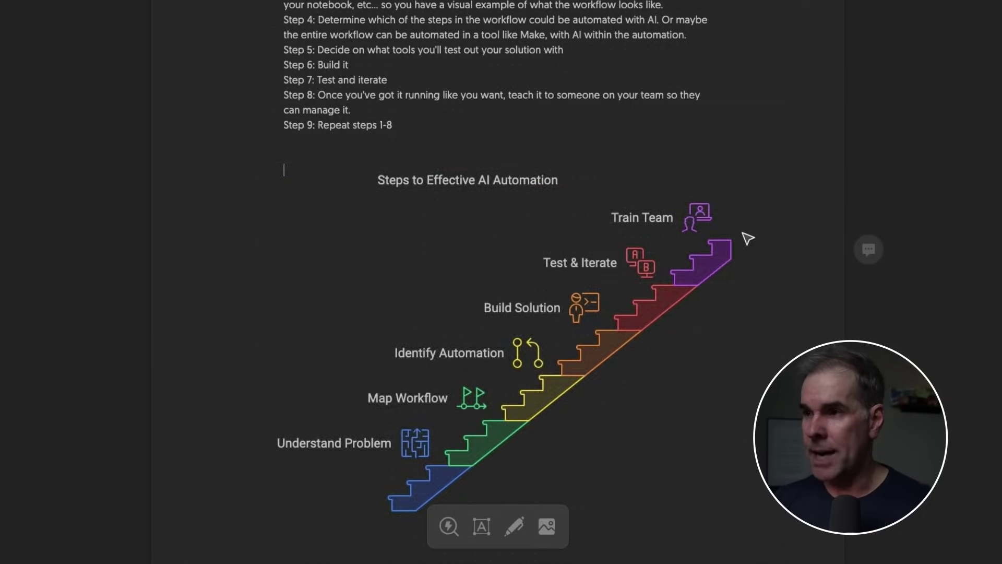
click(334, 443)
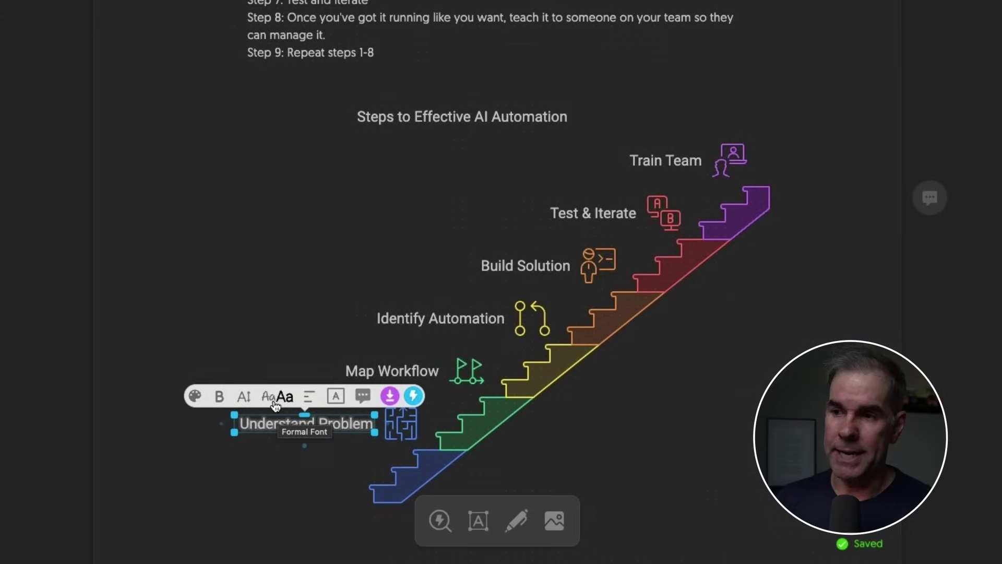
click(335, 398)
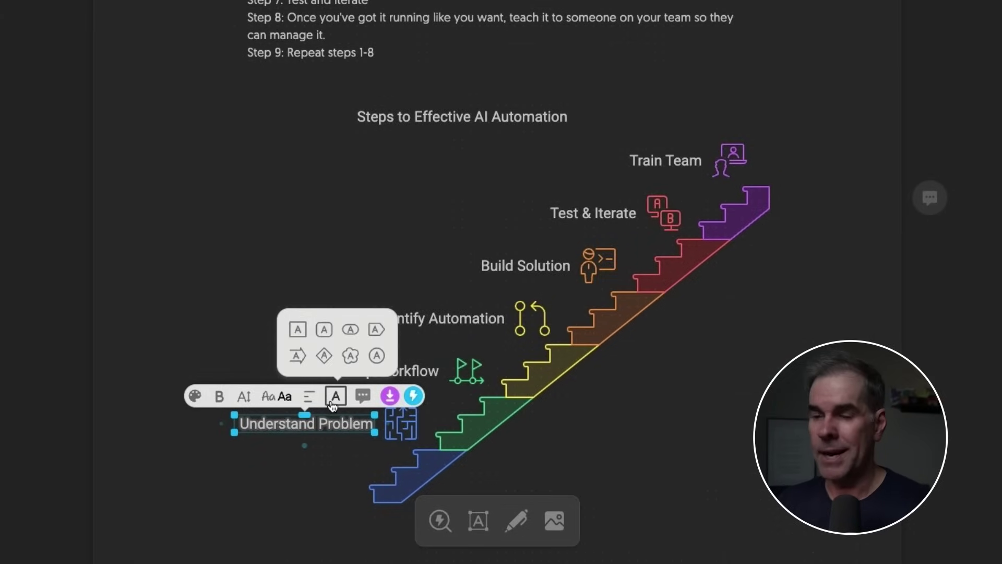
click(353, 350)
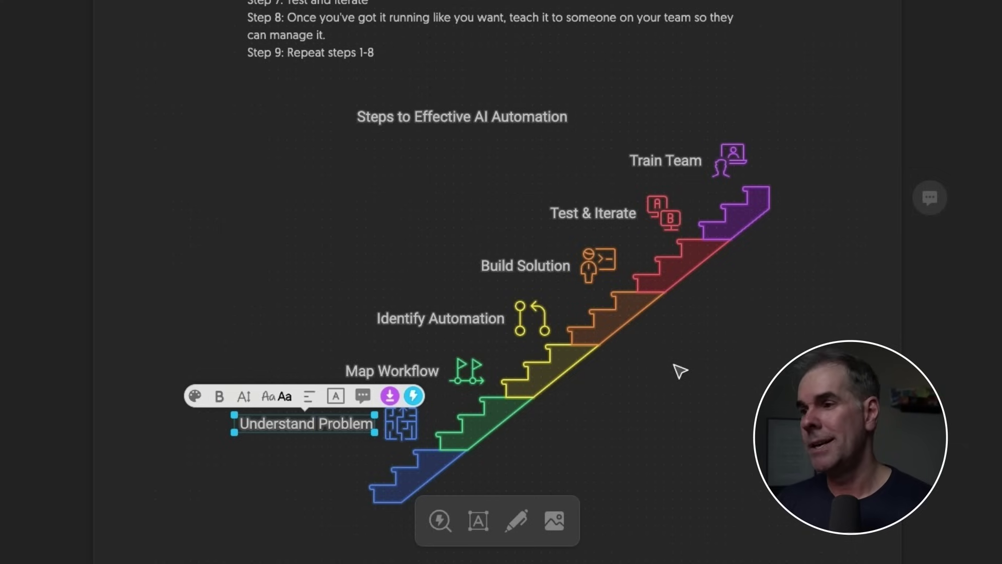
scroll(666, 449, down, 2)
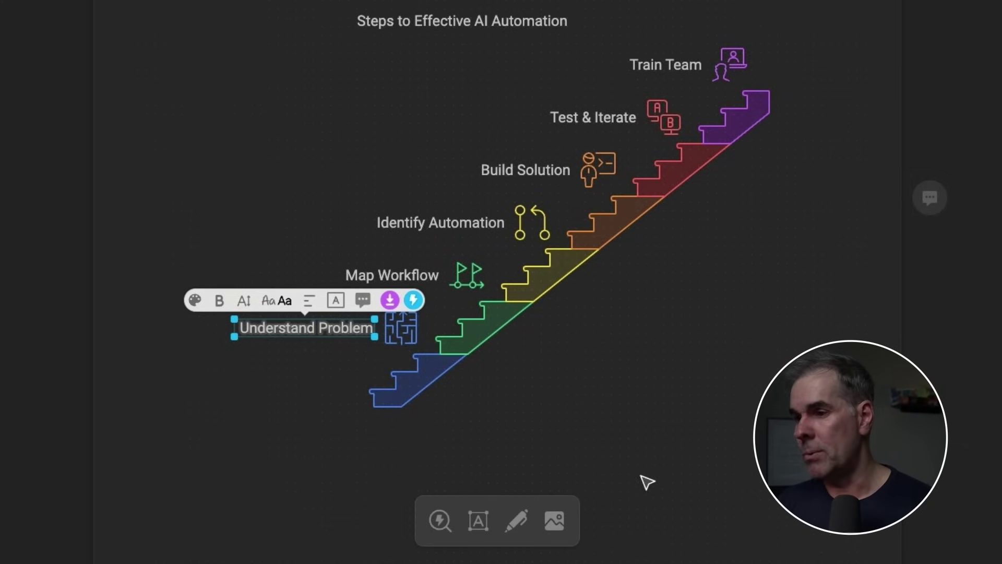
click(555, 520)
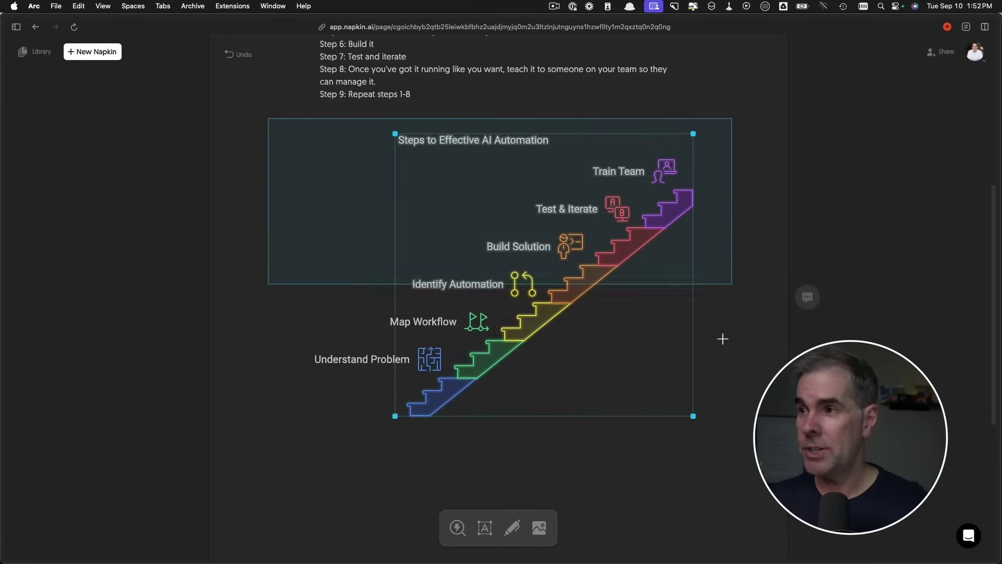
Check the staircase diagram's download formats, then bring up the new-napkin options.
drag(269, 119, 722, 458)
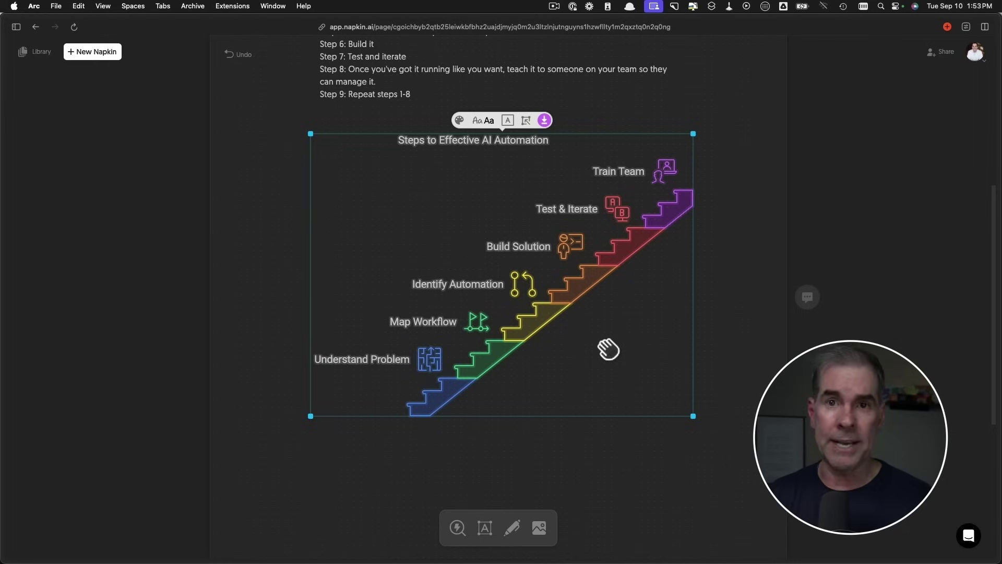
click(544, 121)
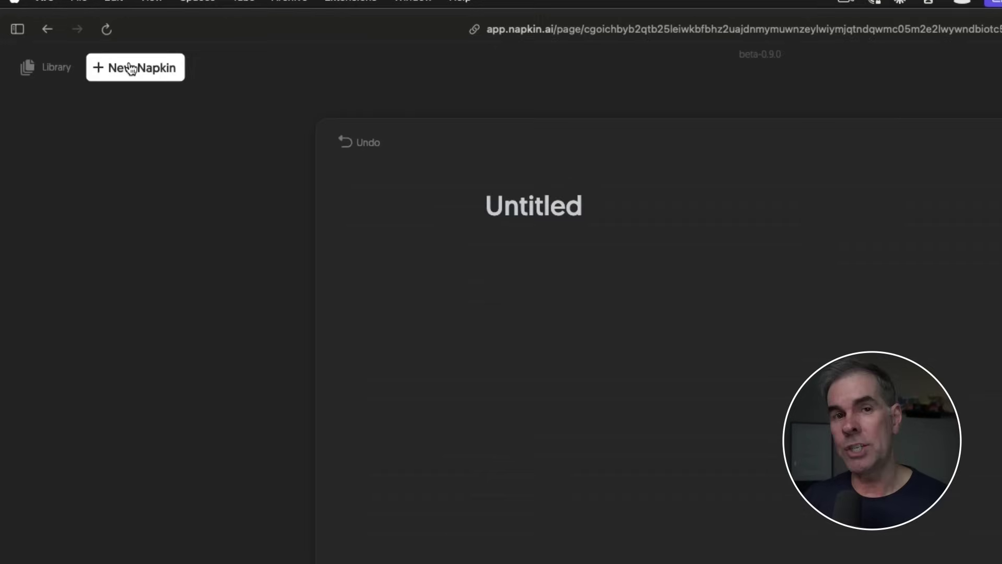
click(130, 70)
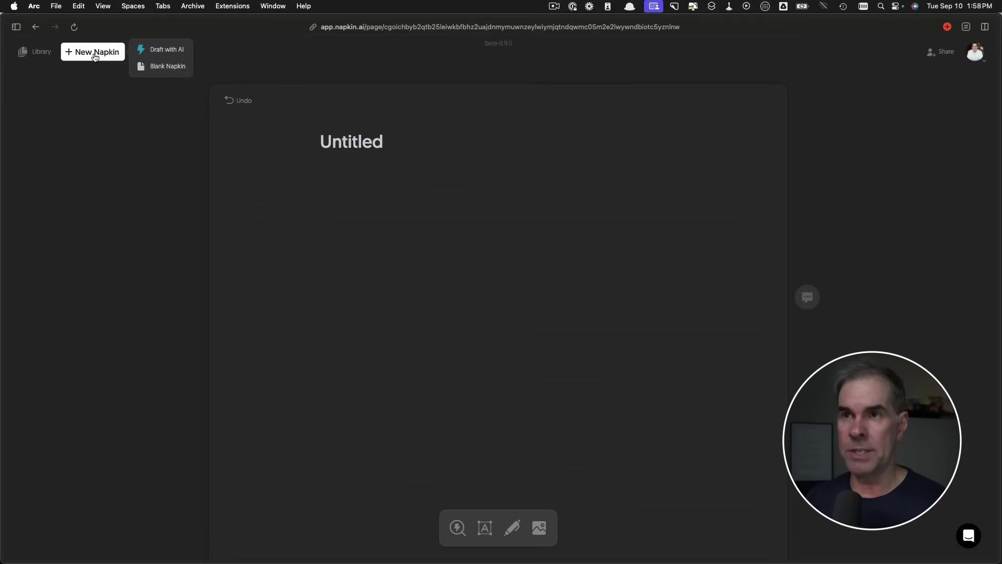
Choose Draft with AI and enter an onboarding-flow prompt for an online membership.
click(164, 53)
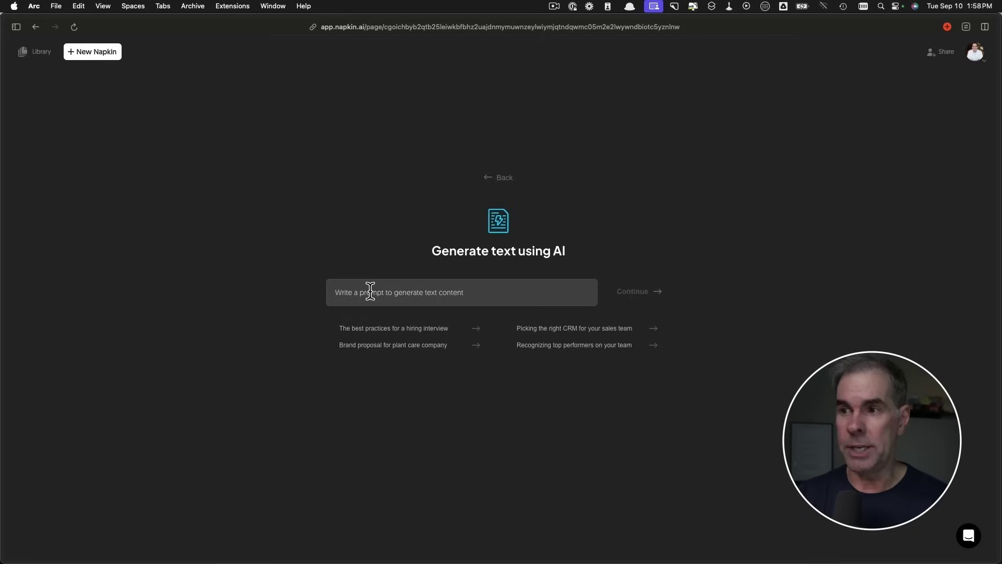
text(onboar)
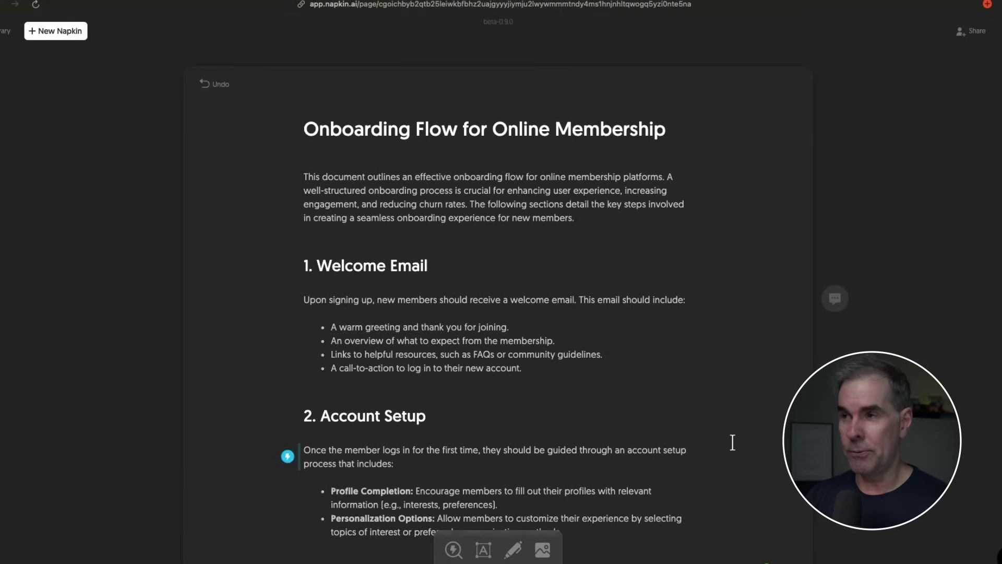
scroll(642, 425, down, 4)
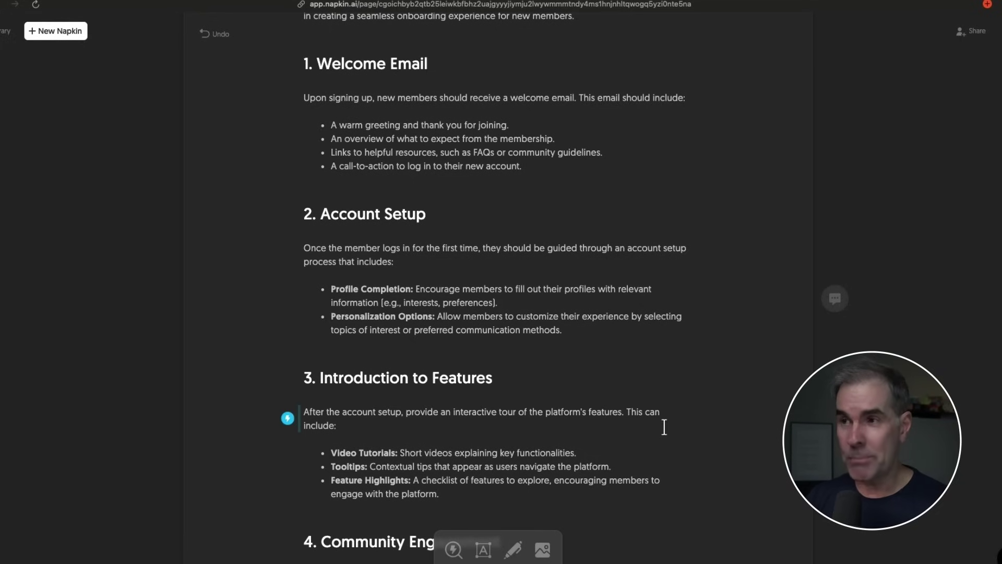
scroll(659, 423, down, 4)
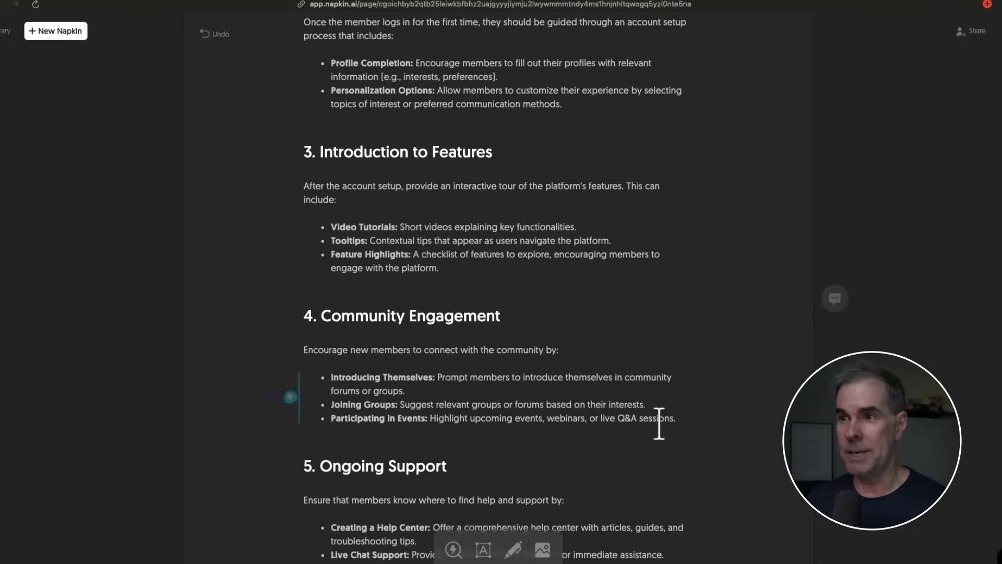
scroll(660, 420, down, 8)
scroll(661, 416, down, 6)
scroll(660, 415, up, 1)
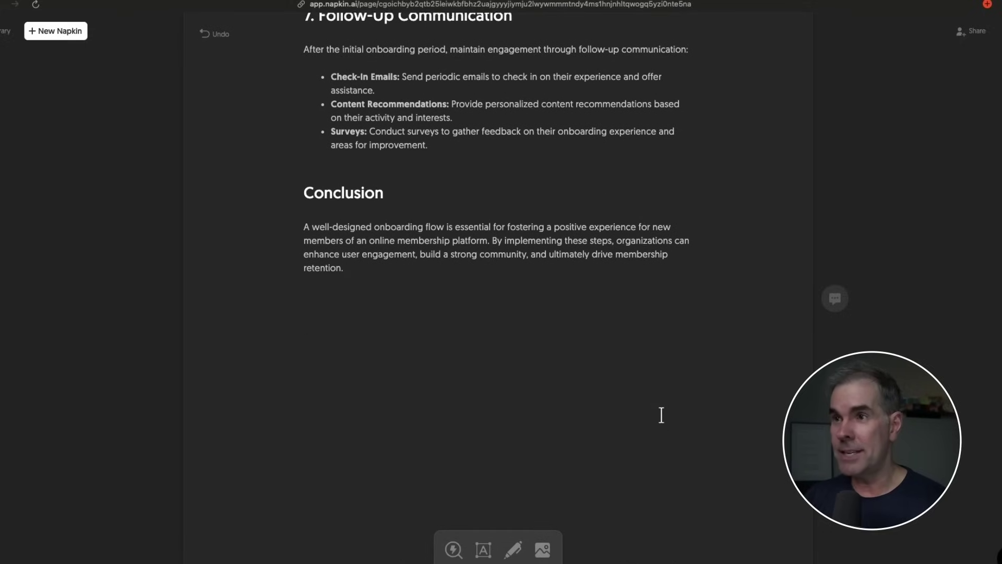
scroll(464, 297, up, 6)
scroll(464, 296, up, 15)
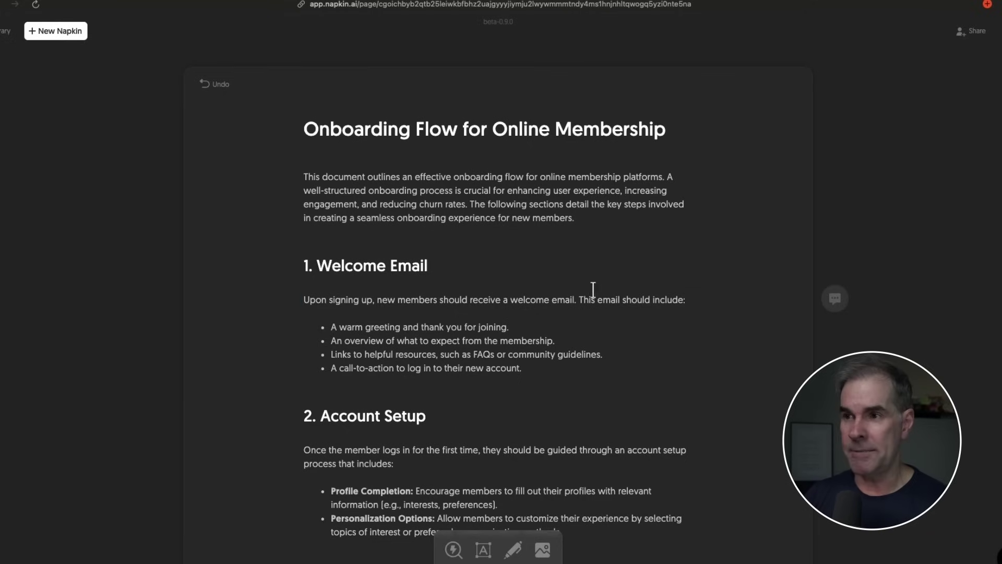
scroll(546, 324, down, 1)
scroll(552, 323, down, 1)
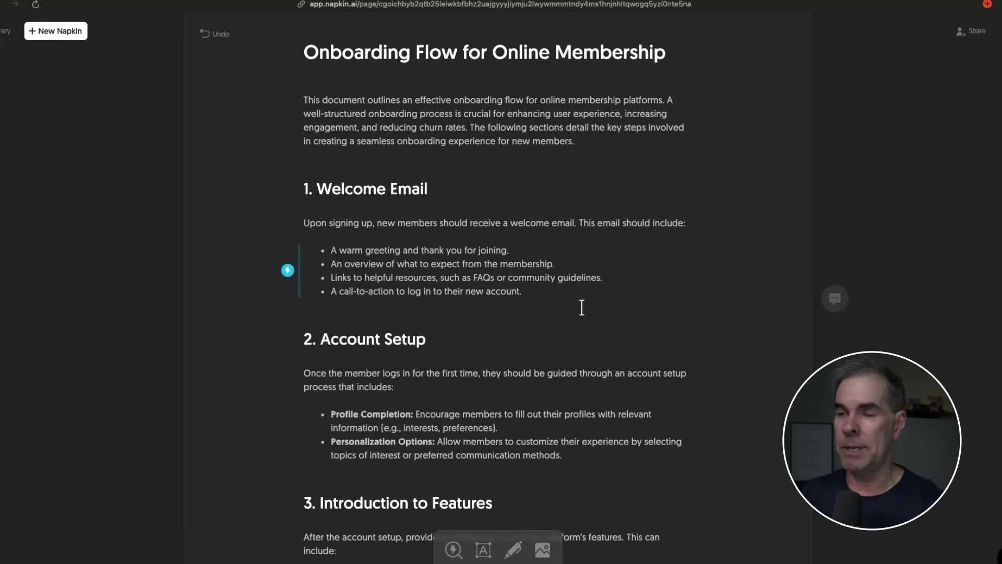
Select the Welcome Email intro sentence and its four bullet points.
key(ctrl+a)
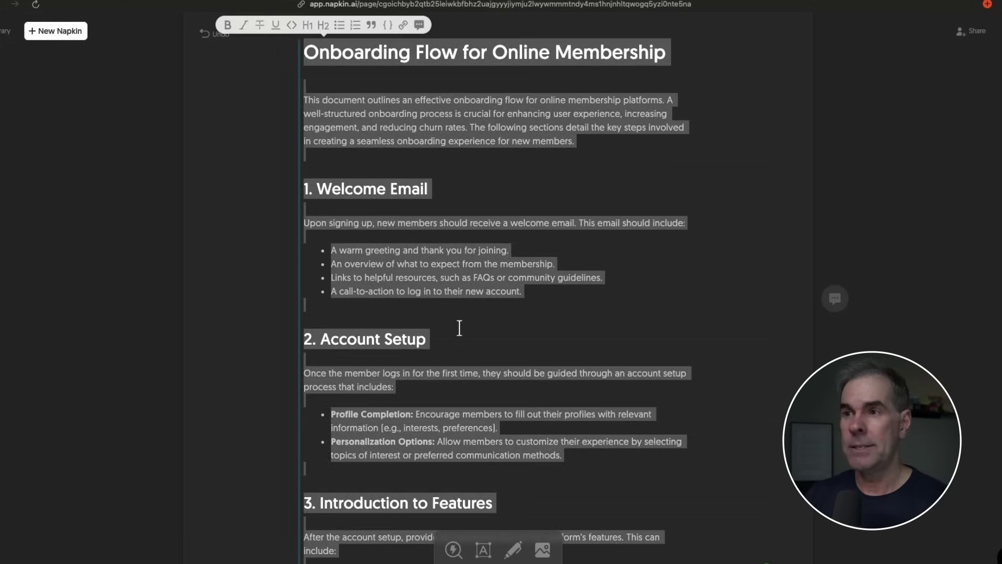
scroll(523, 335, down, 4)
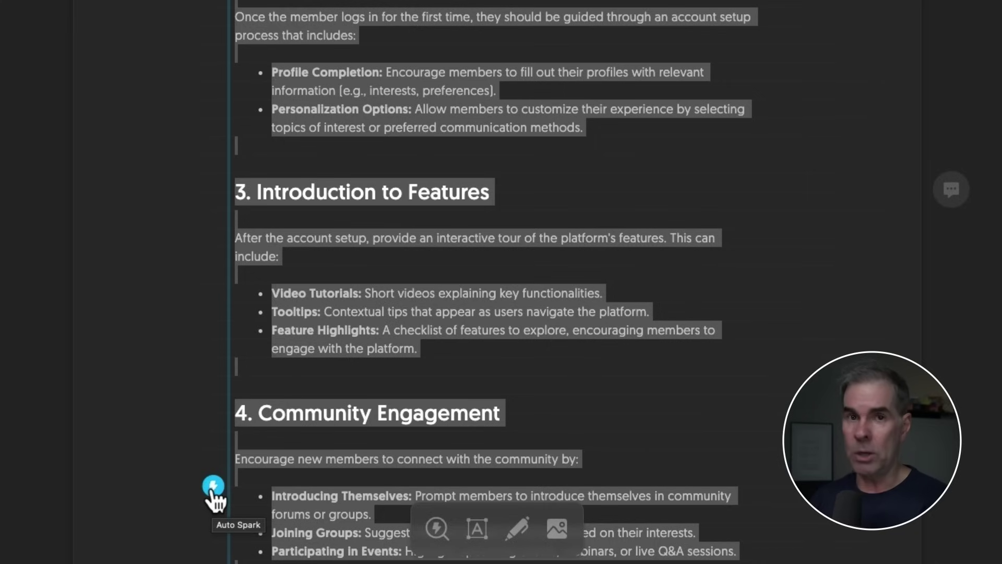
click(141, 329)
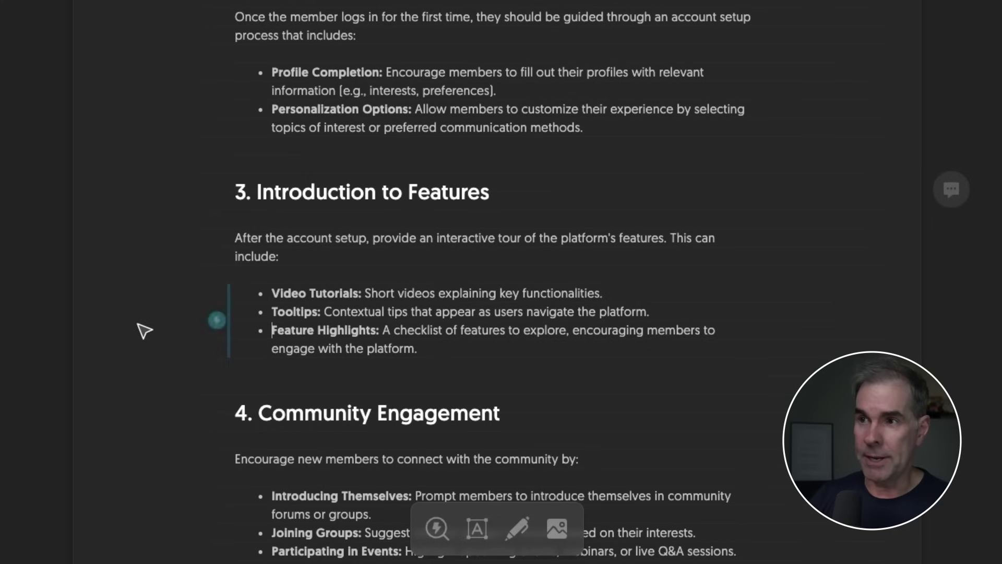
scroll(216, 235, up, 1)
scroll(222, 241, up, 3)
scroll(523, 156, up, 3)
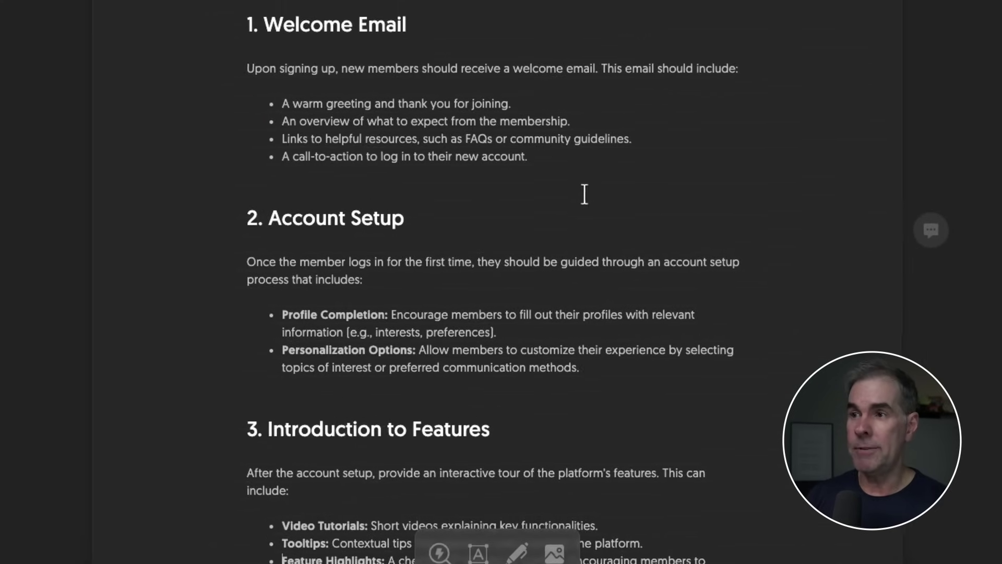
drag(543, 234, 245, 161)
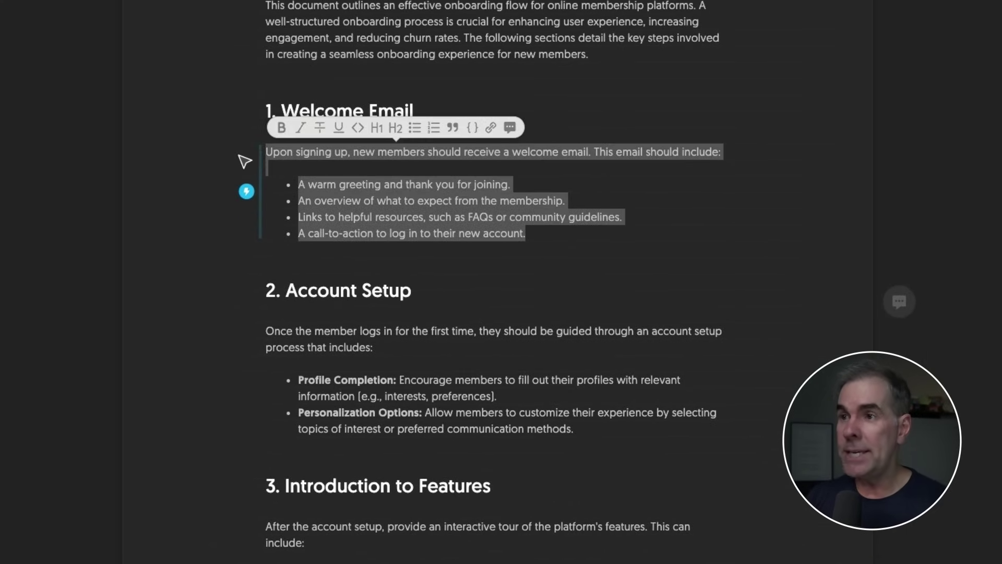
Select the Welcome Email heading through its bullets and generate a graphic from it.
click(551, 235)
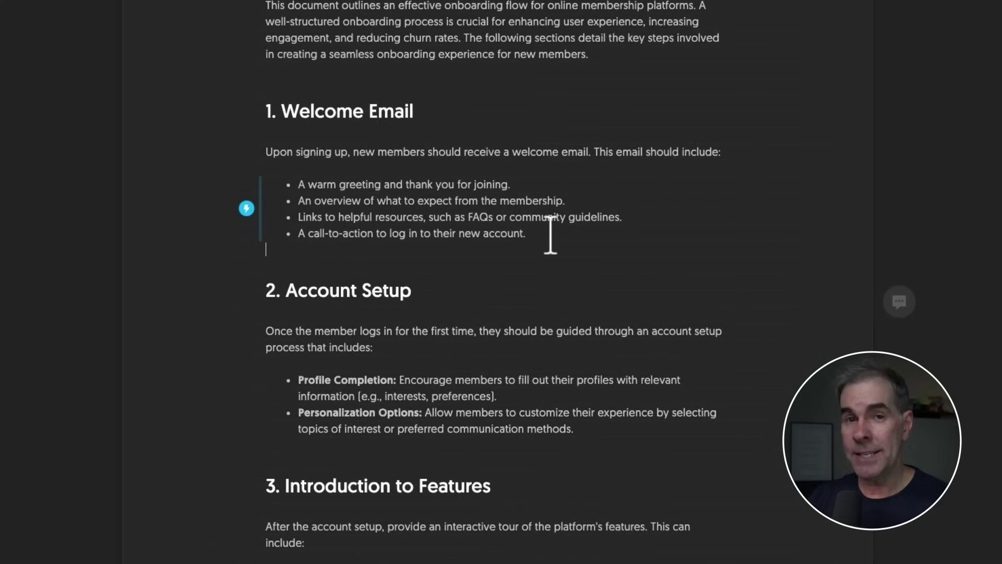
drag(549, 238, 258, 113)
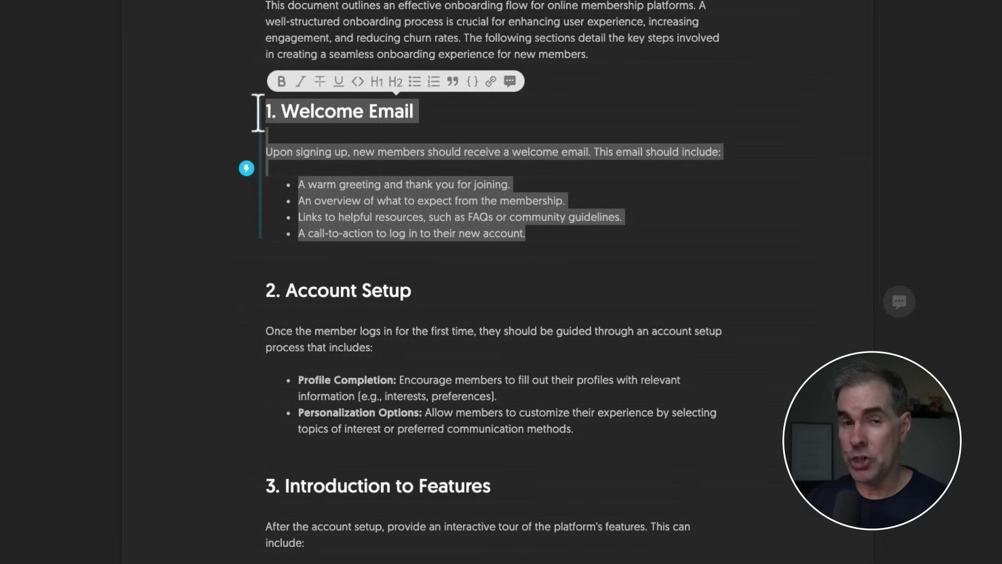
click(247, 170)
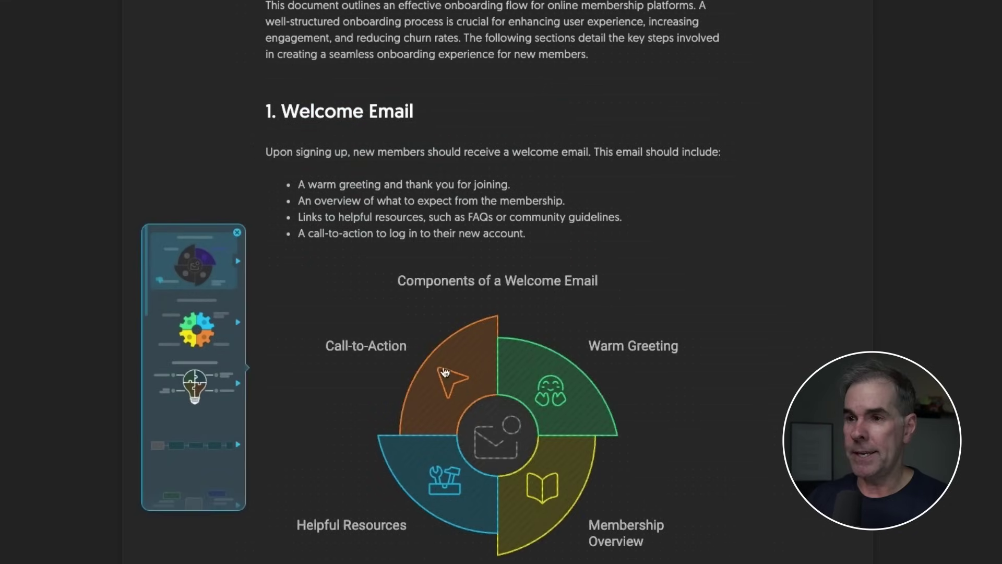
Preview gear, lightbulb and flowchart styles, then apply the first mind-map variation.
click(197, 329)
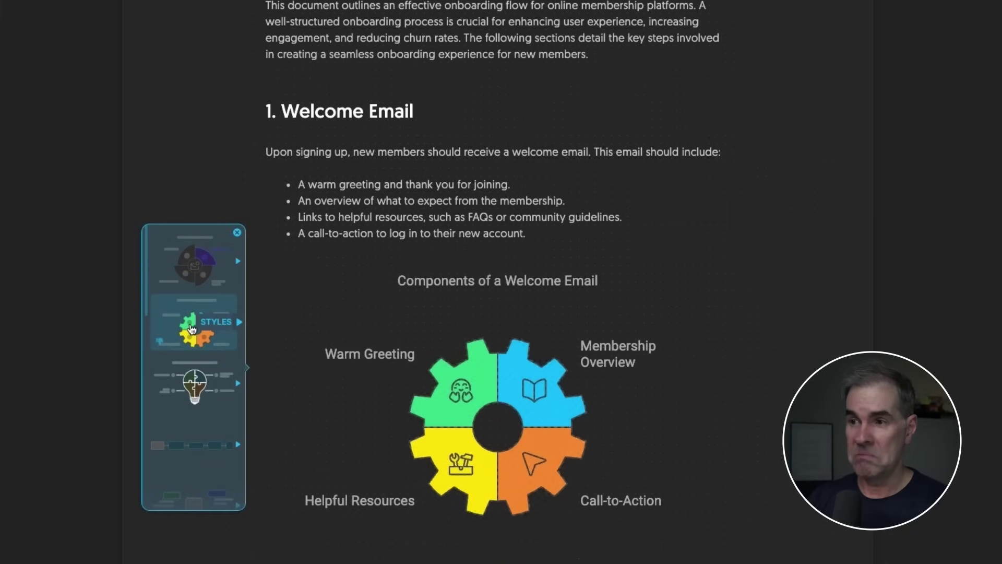
click(195, 384)
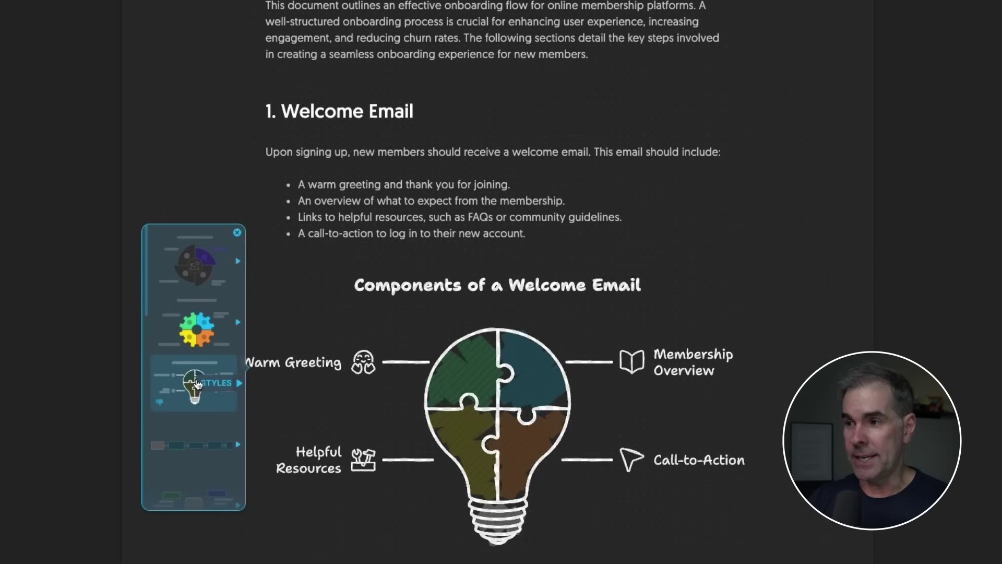
click(196, 446)
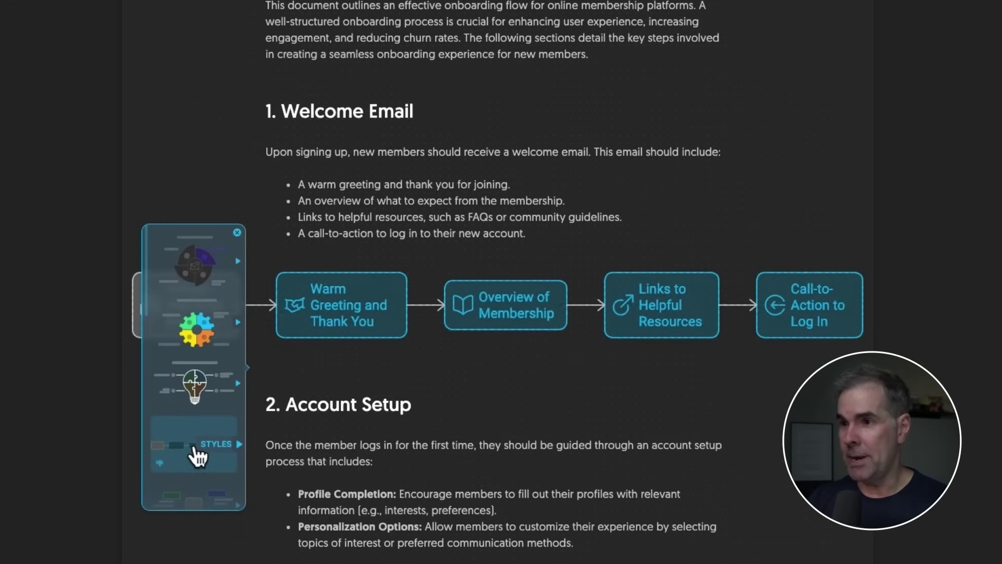
scroll(197, 457, down, 4)
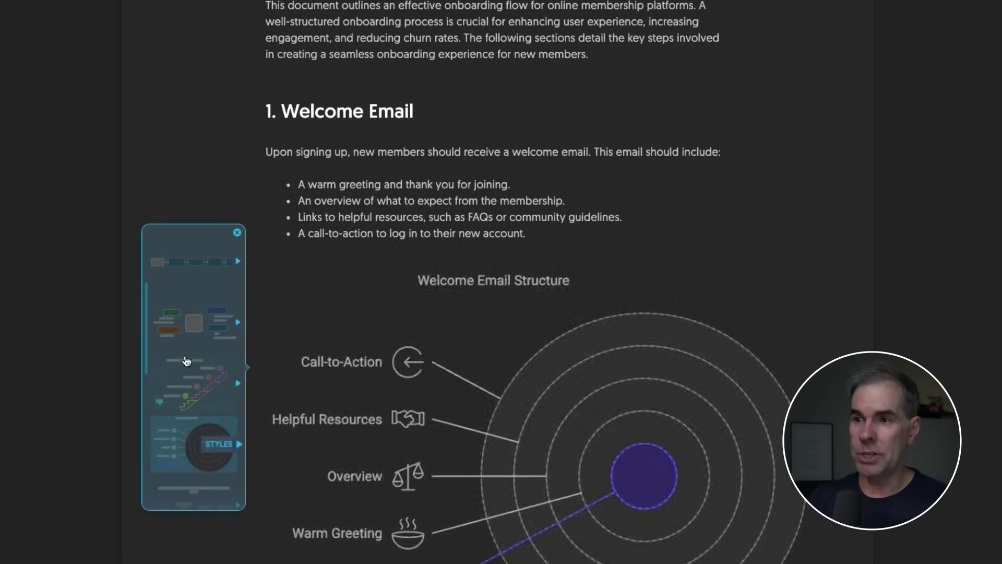
click(185, 317)
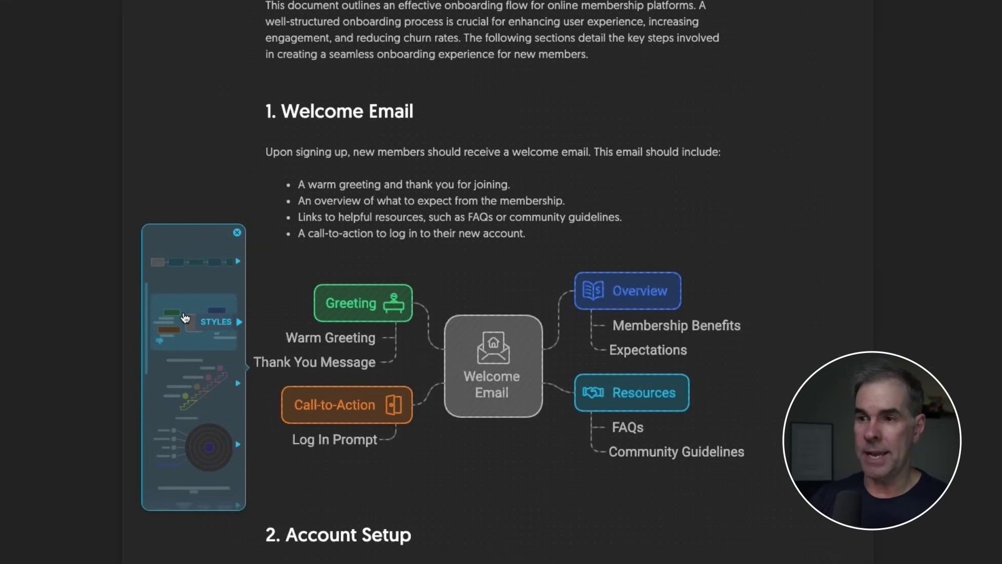
click(214, 326)
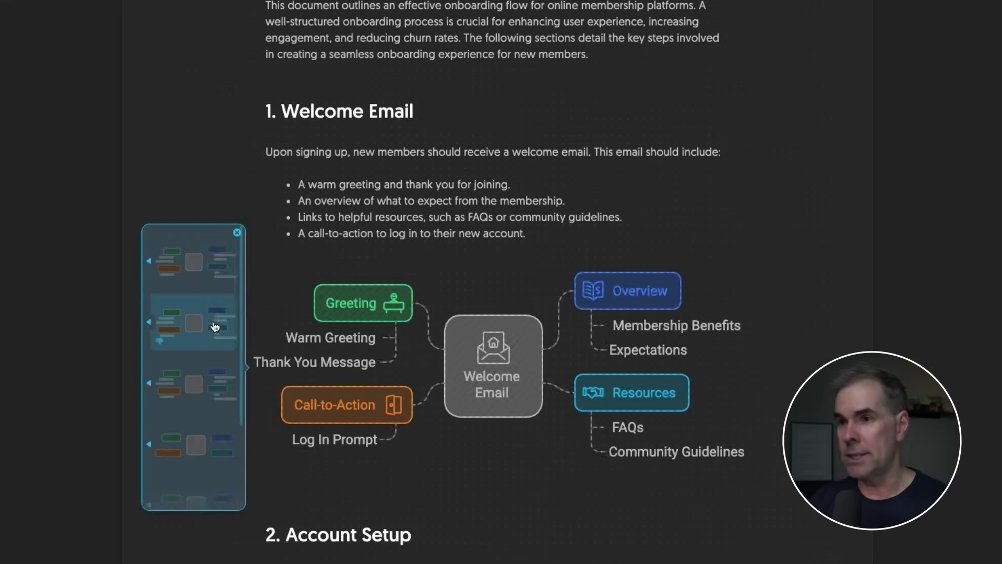
click(188, 271)
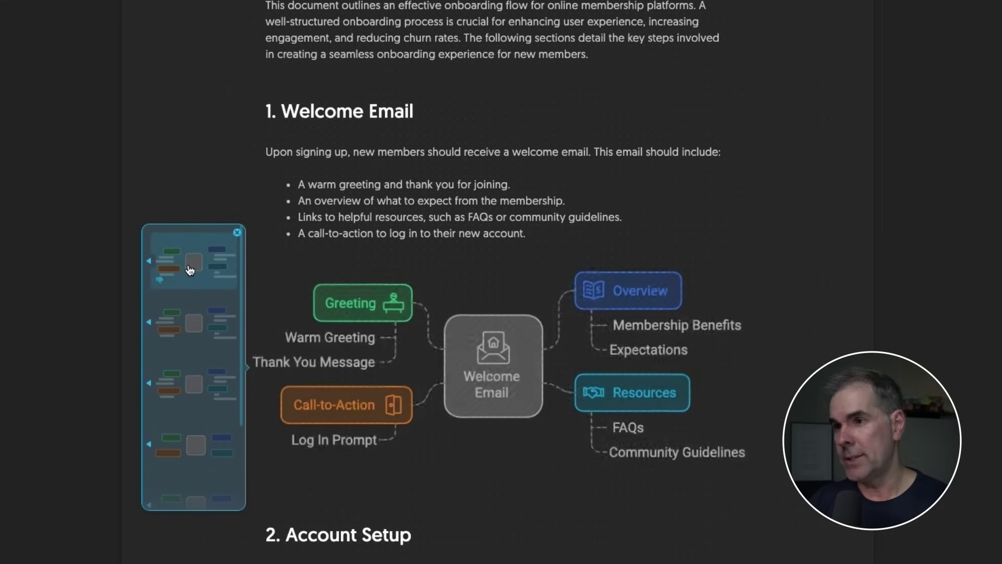
Review the inserted Welcome Email mind map, then undo it.
click(464, 274)
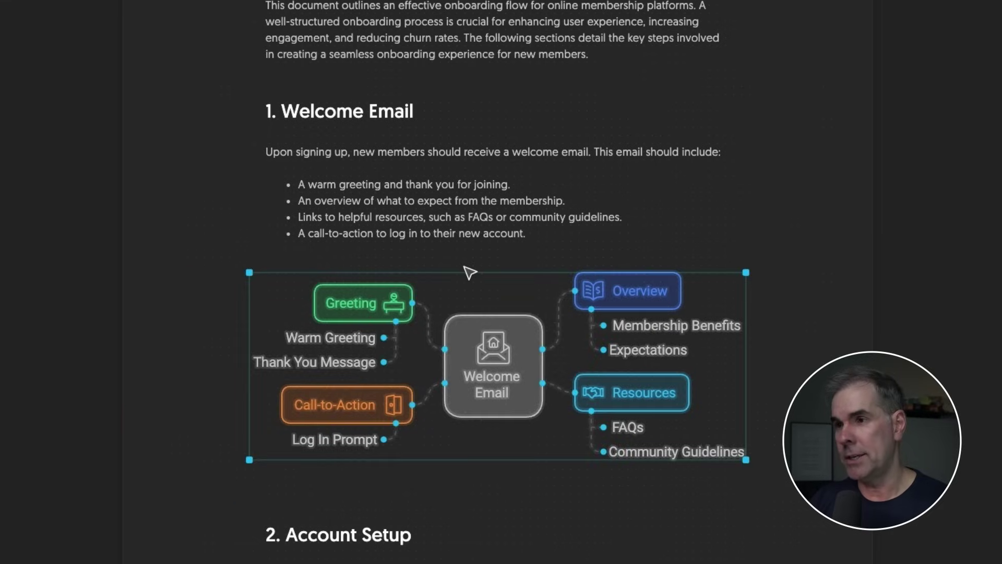
click(807, 226)
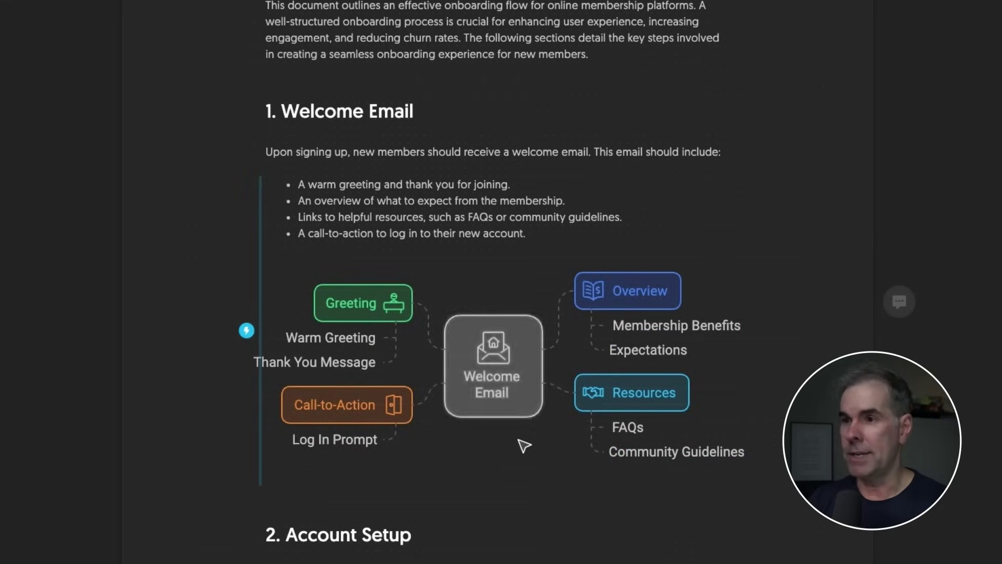
scroll(522, 445, down, 4)
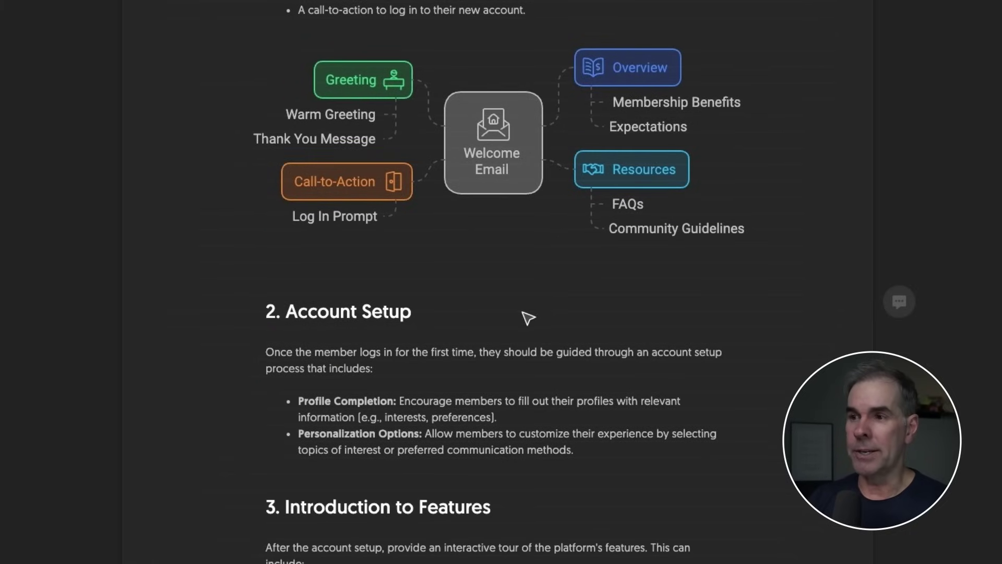
mouse_move(338, 311)
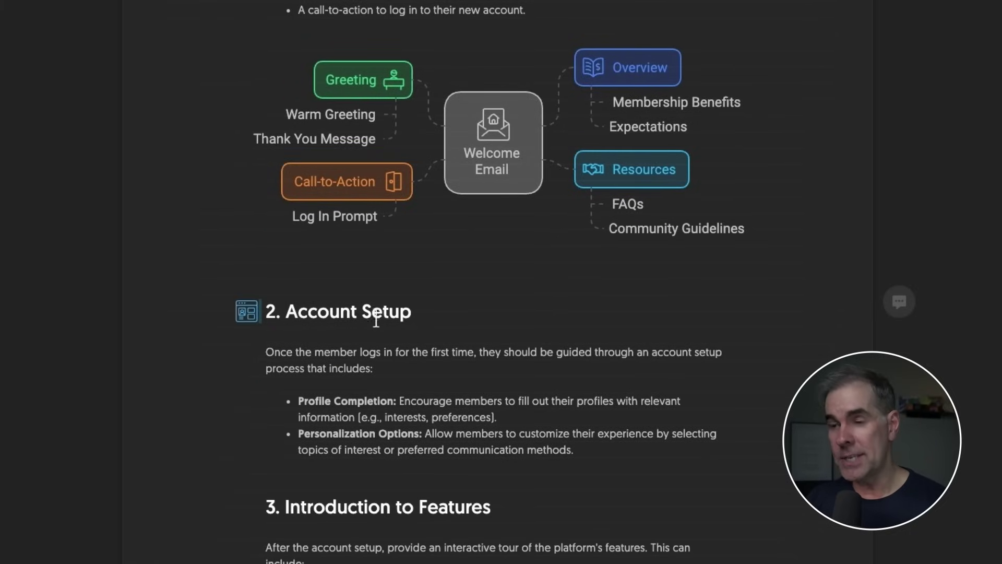
scroll(391, 319, up, 7)
mouse_move(272, 262)
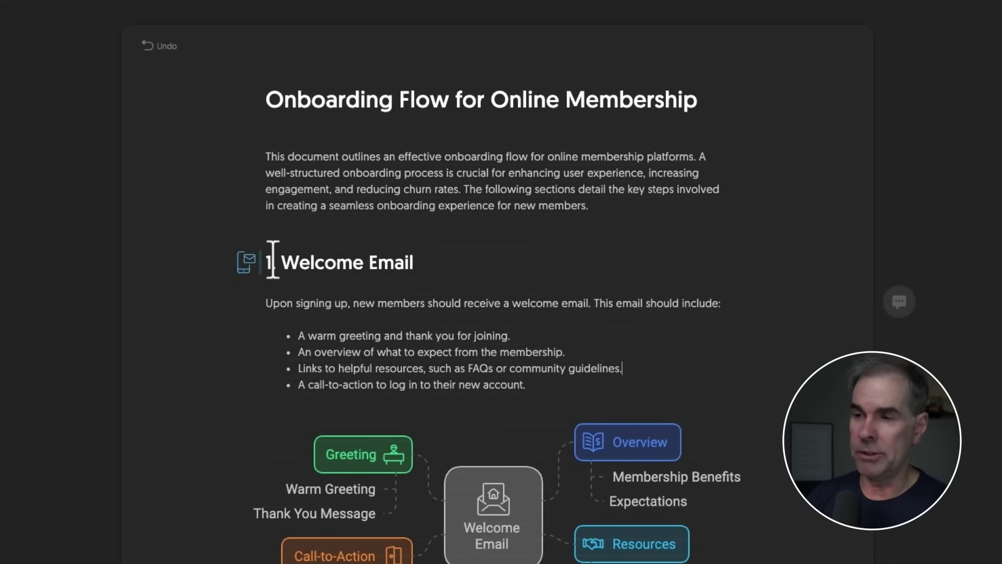
scroll(501, 334, down, 4)
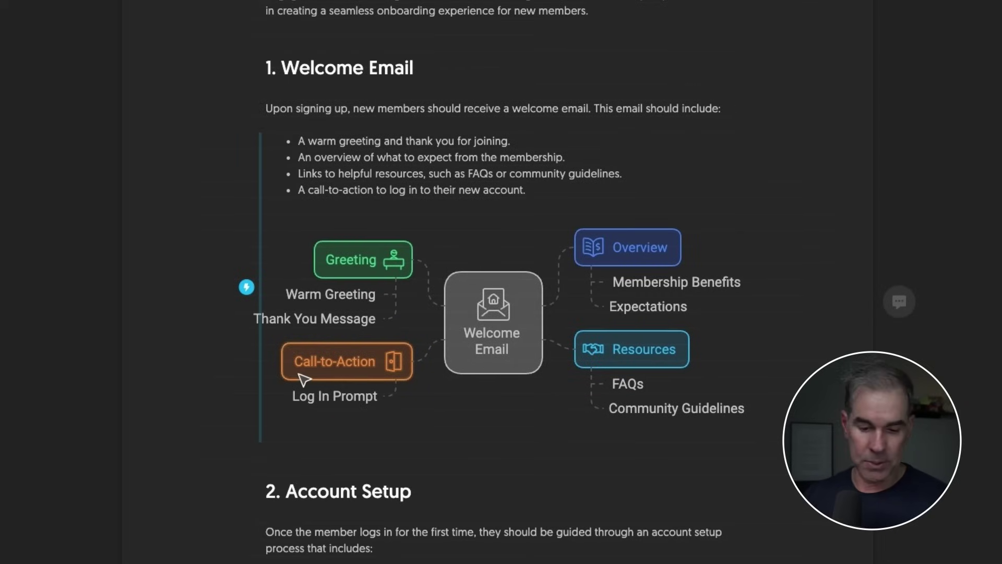
key(ctrl+z)
Select all the document text, then clear the selection down by the Conclusion.
scroll(230, 295, up, 4)
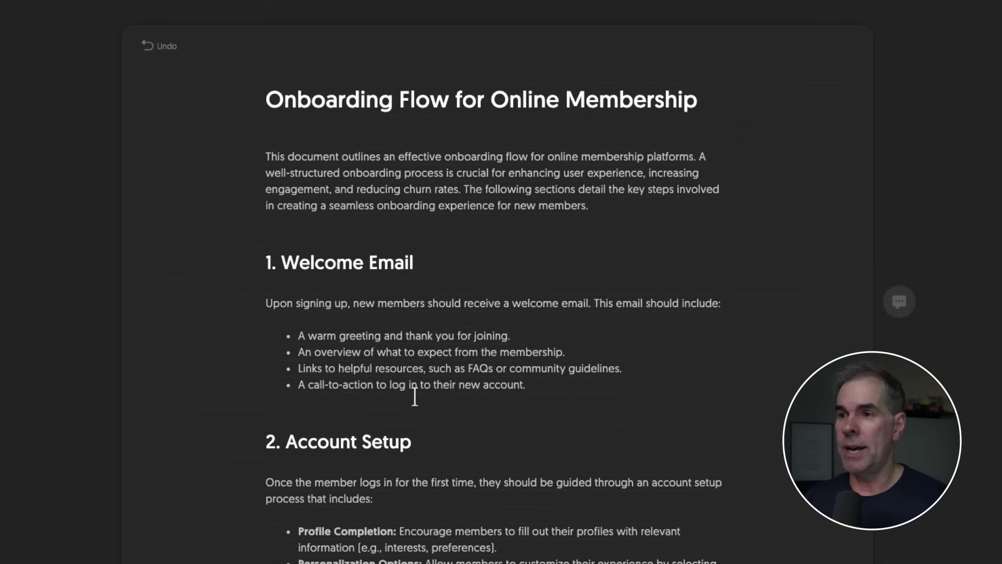
key(ctrl+a)
scroll(345, 409, down, 3)
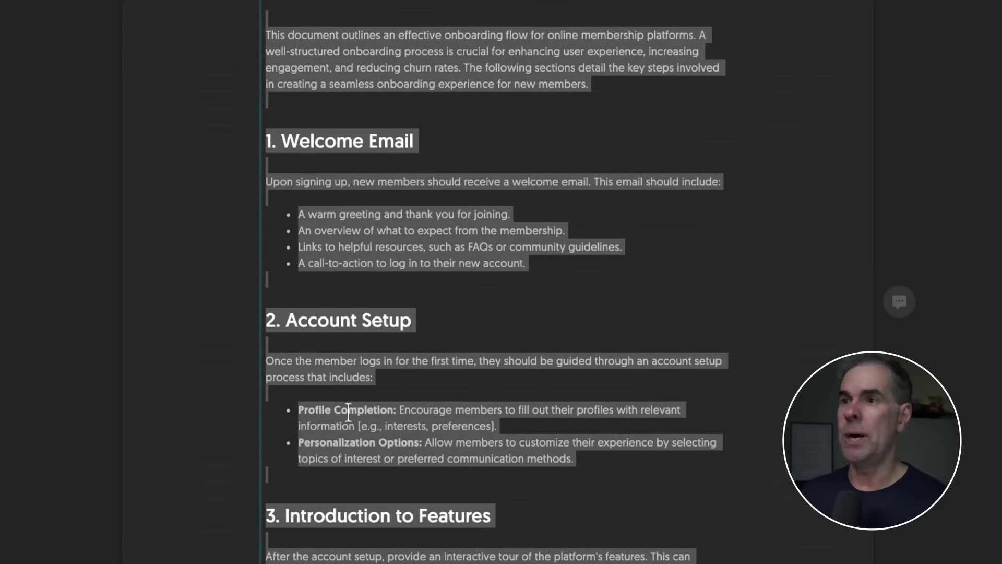
scroll(348, 413, down, 4)
scroll(348, 413, down, 4)
click(612, 345)
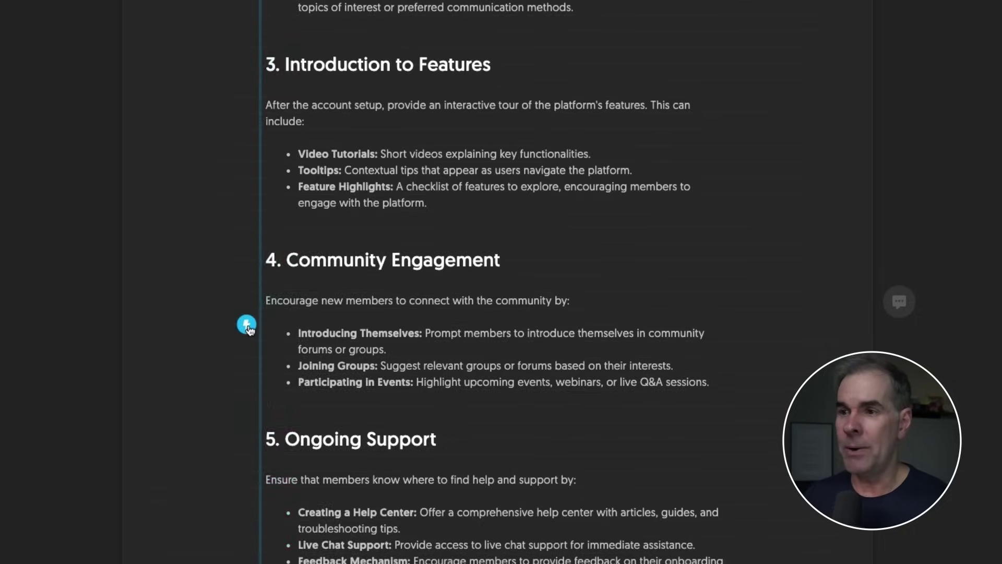
Switch the Conclusion graphic to the seven-step circular onboarding cycle in plain font.
scroll(759, 414, down, 12)
scroll(758, 416, down, 6)
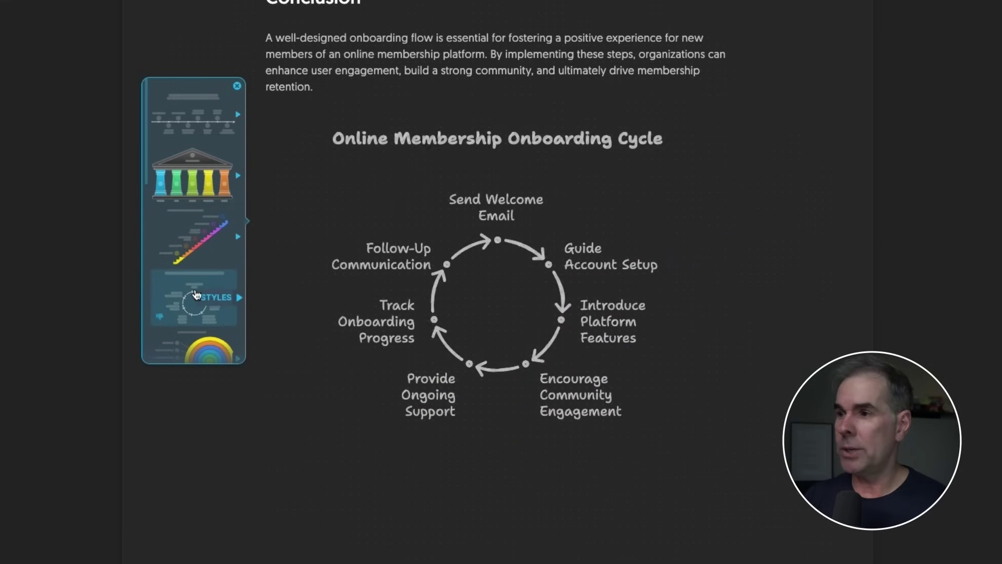
scroll(196, 295, down, 1)
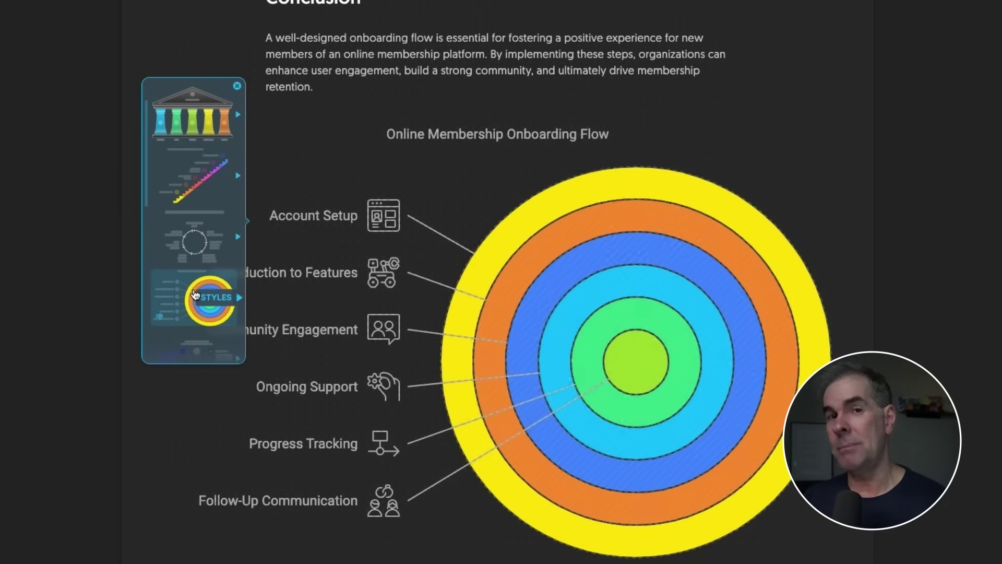
scroll(195, 296, down, 1)
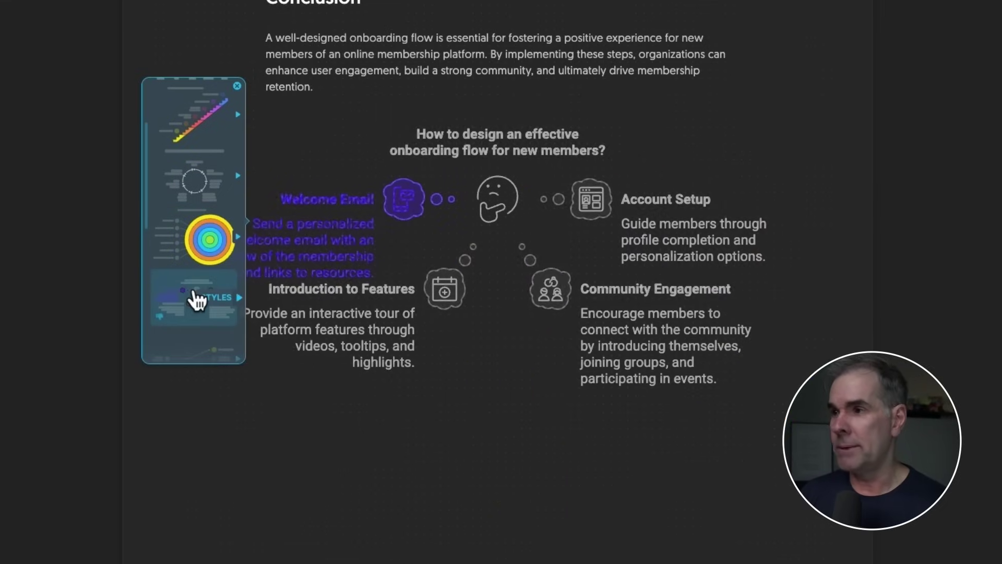
click(197, 178)
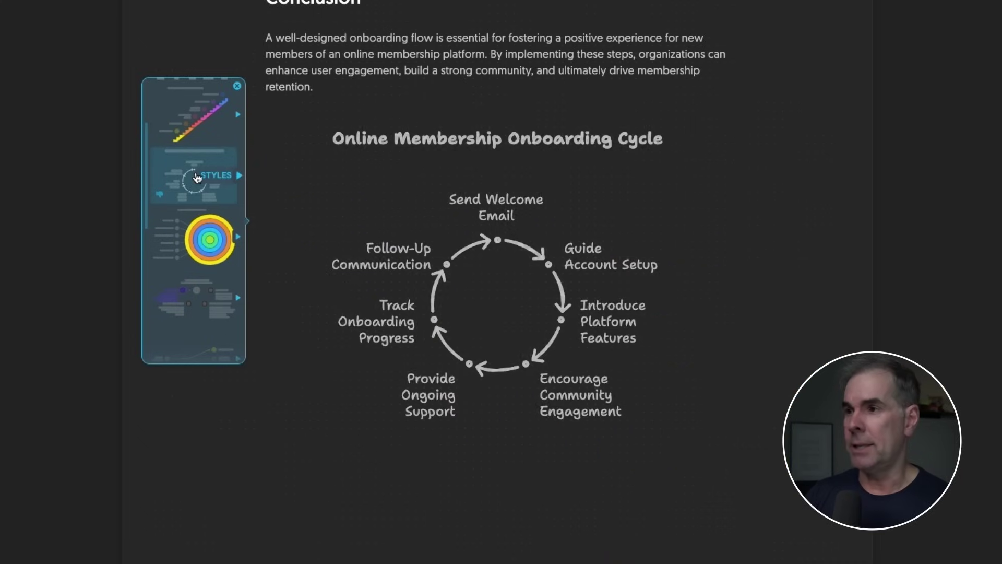
click(219, 179)
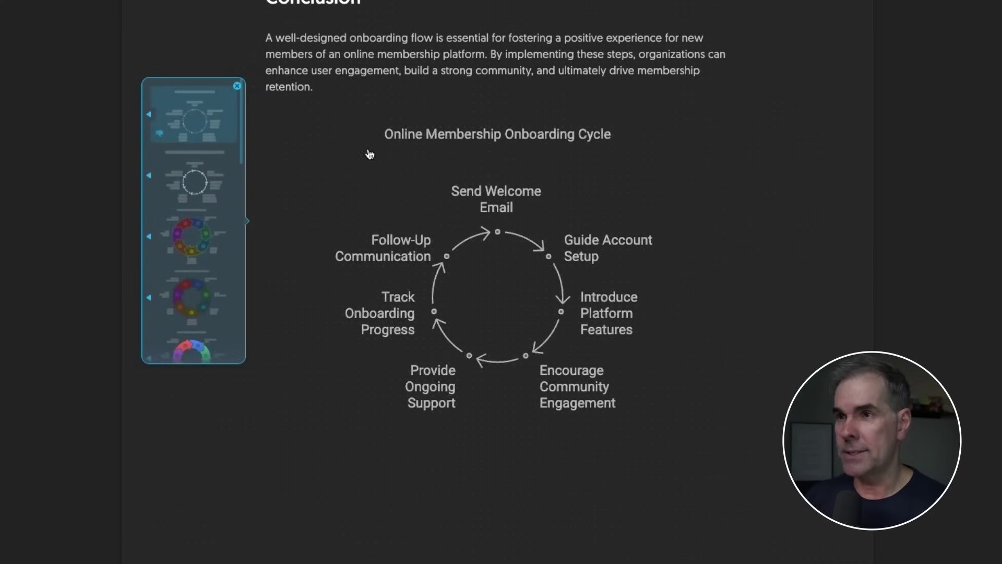
click(370, 154)
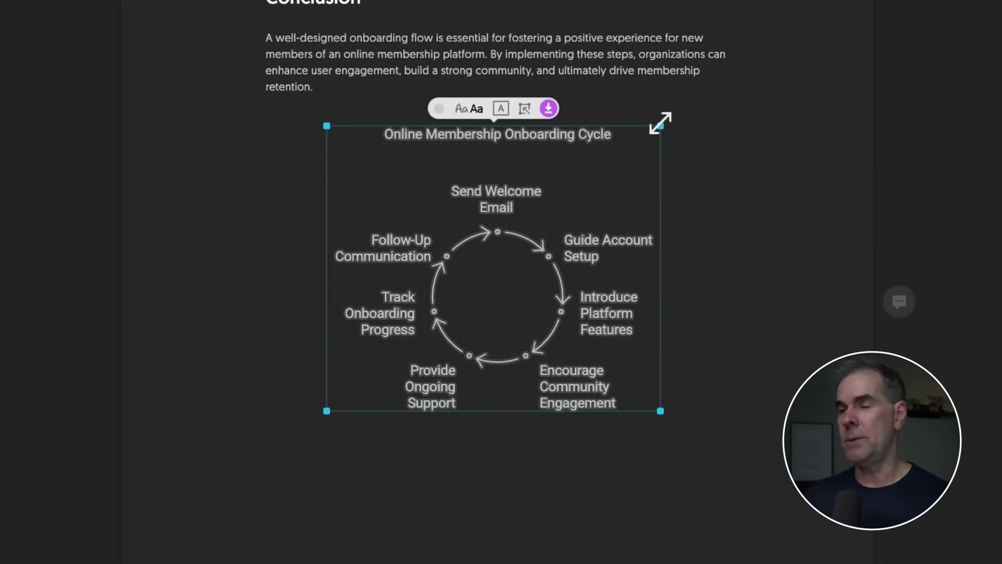
scroll(727, 228, up, 5)
scroll(720, 224, up, 10)
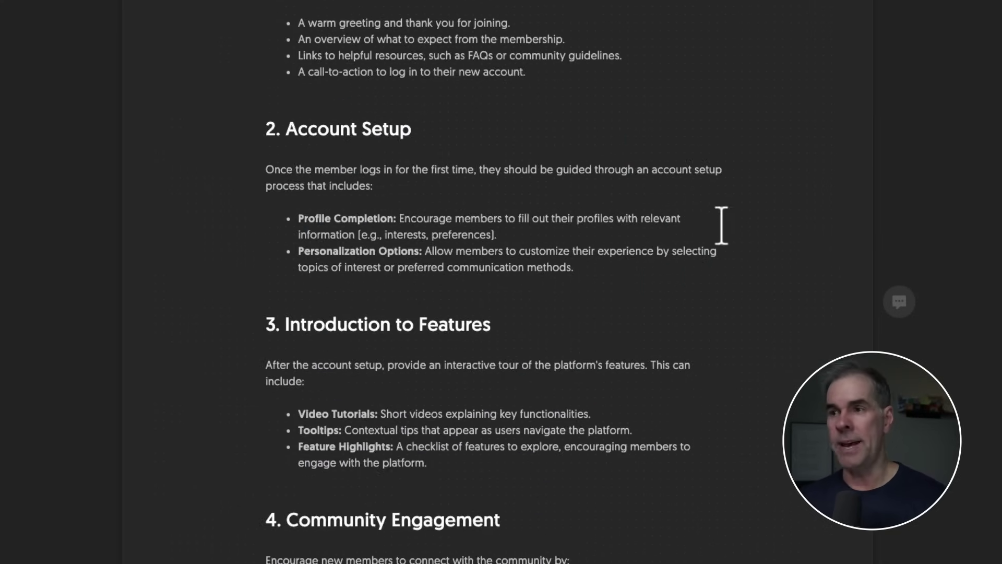
scroll(679, 229, up, 1)
scroll(652, 225, up, 2)
scroll(647, 225, up, 3)
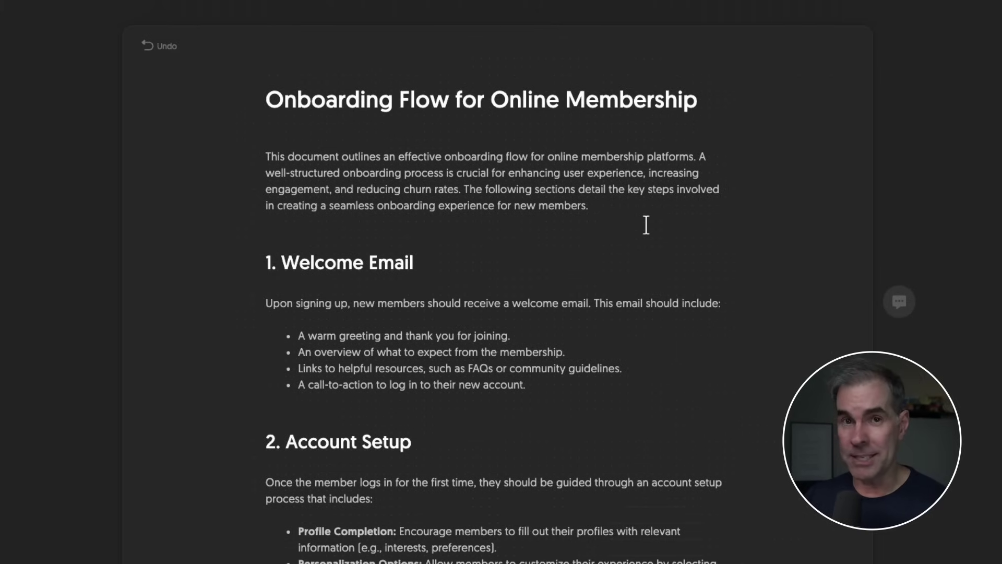
scroll(608, 280, down, 8)
scroll(586, 309, down, 9)
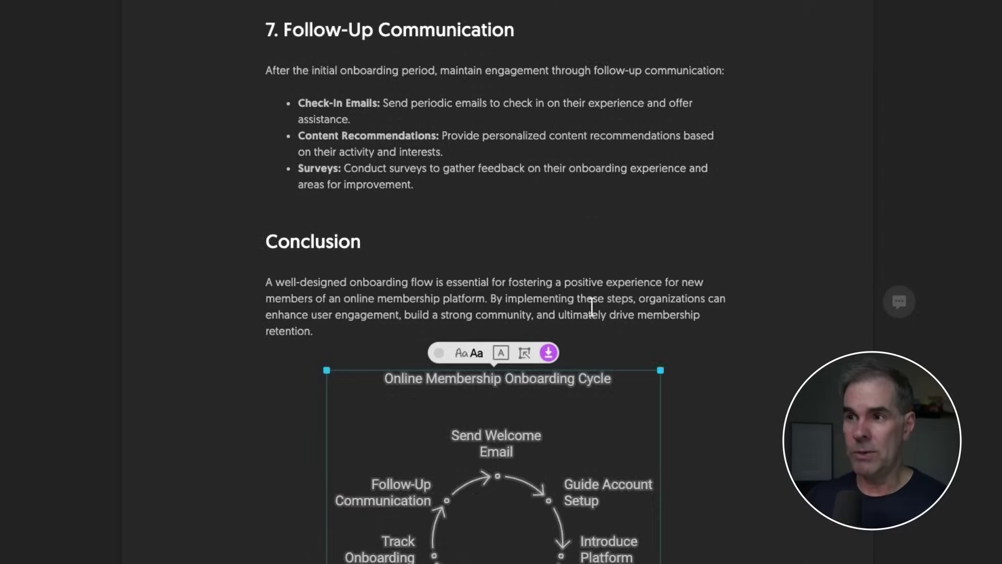
scroll(755, 326, down, 3)
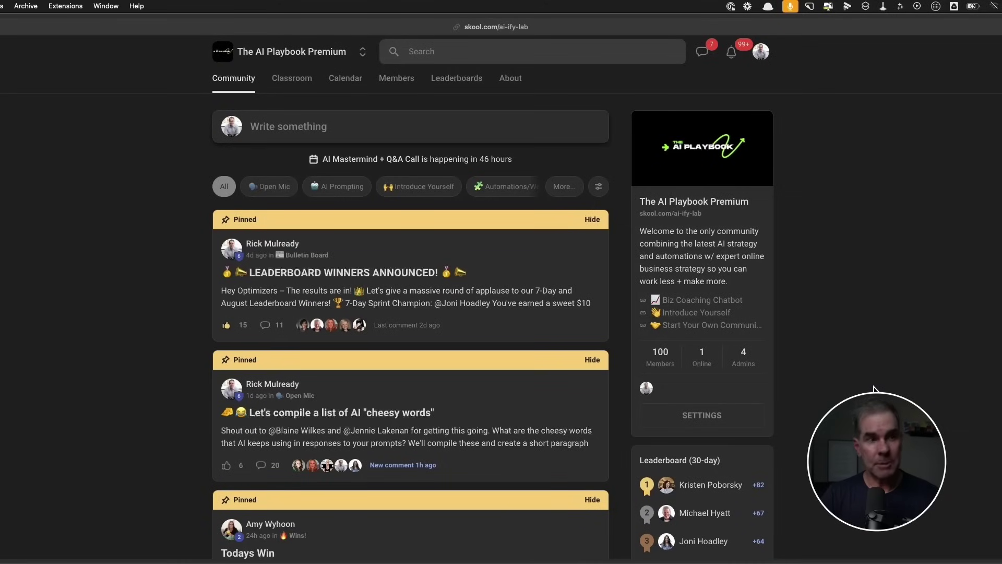
Scroll down through The AI Playbook Premium community feed and back up.
scroll(874, 389, down, 1)
scroll(873, 389, down, 3)
scroll(873, 388, down, 1)
scroll(871, 387, down, 2)
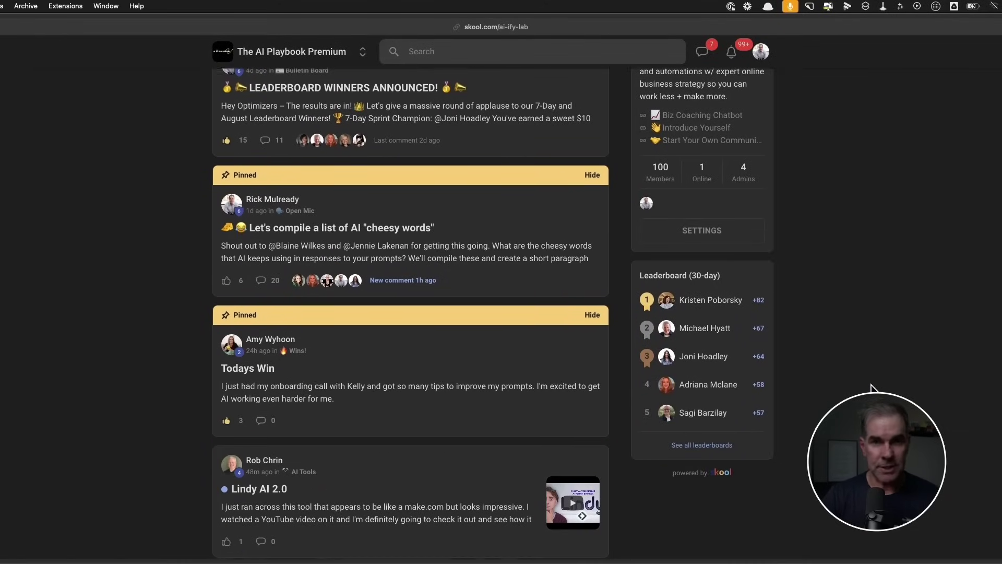
scroll(872, 387, down, 4)
scroll(873, 388, down, 1)
scroll(874, 389, down, 1)
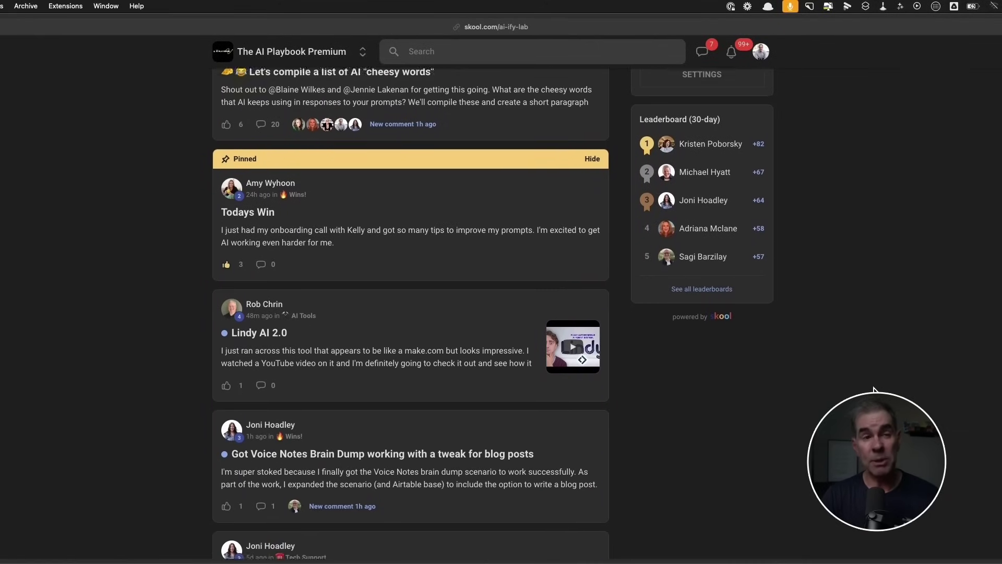
scroll(874, 389, down, 2)
scroll(873, 389, down, 5)
scroll(873, 388, down, 2)
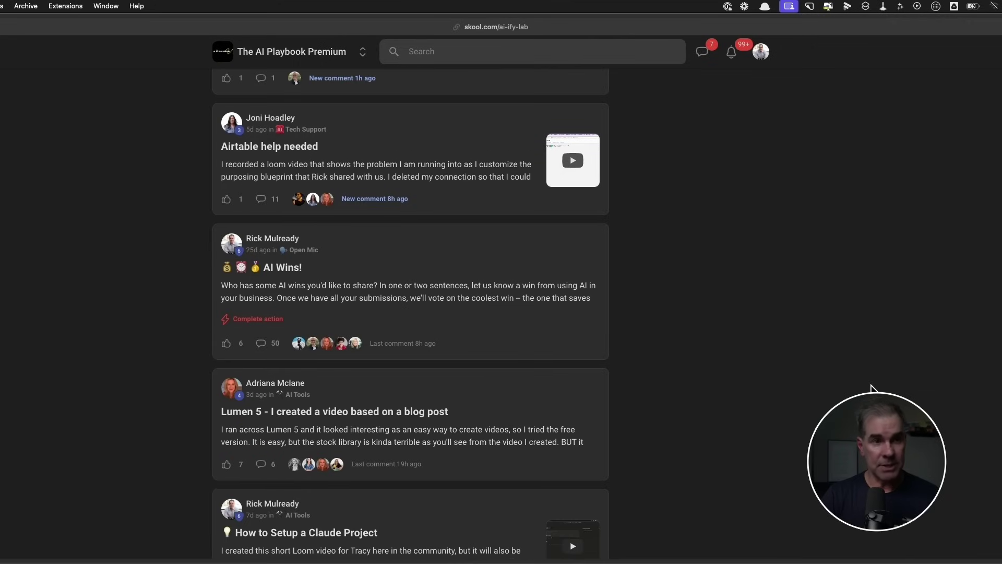
scroll(871, 387, up, 15)
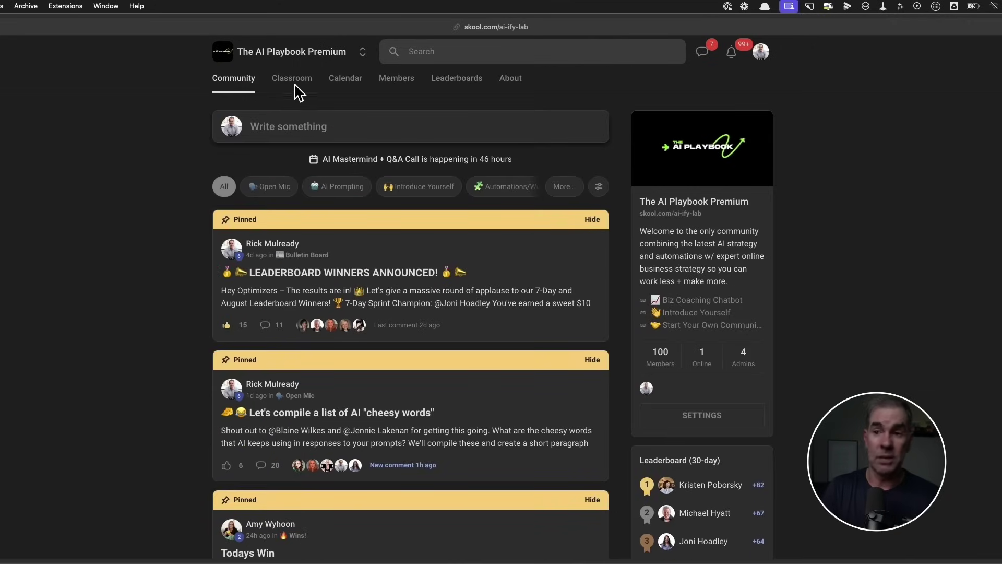
Switch to the Classroom tab and browse the course cards.
click(293, 79)
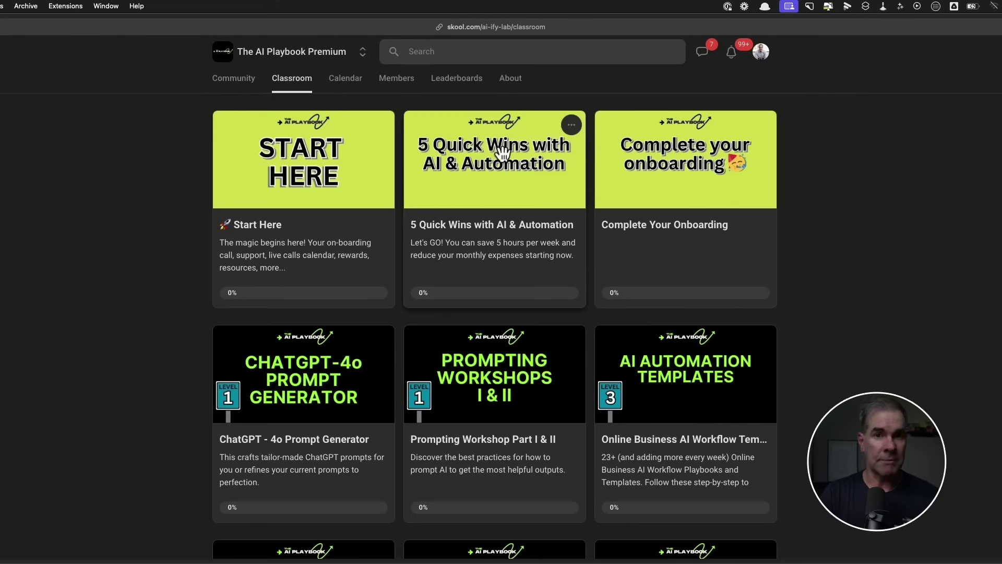
scroll(886, 361, down, 6)
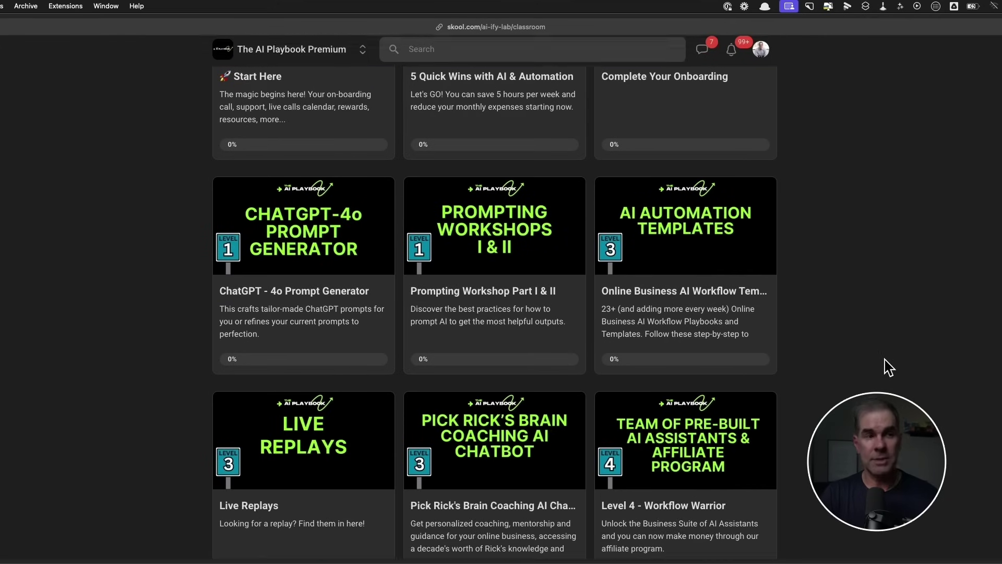
scroll(890, 369, down, 1)
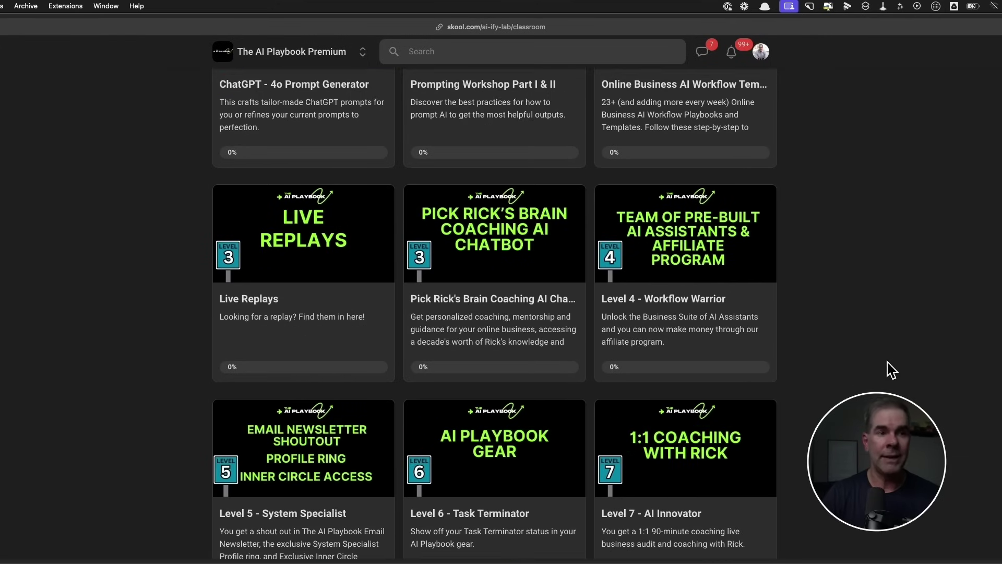
scroll(891, 361, up, 7)
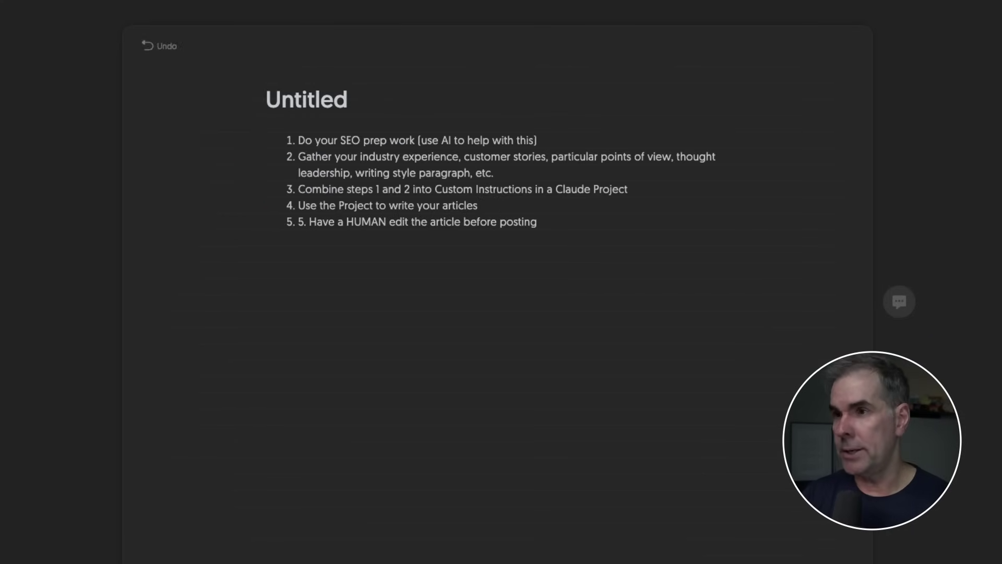
Delete the extra '5.' before 'Have', enter the SEO title, and select title plus list.
click(309, 222)
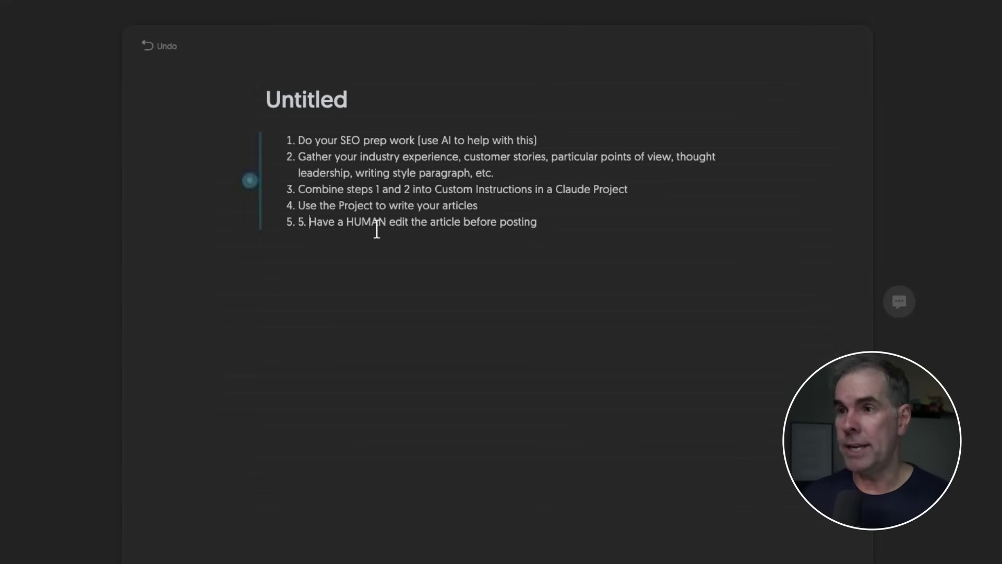
key(BackSpace)
key(BackSpace)
key(BackSpace)
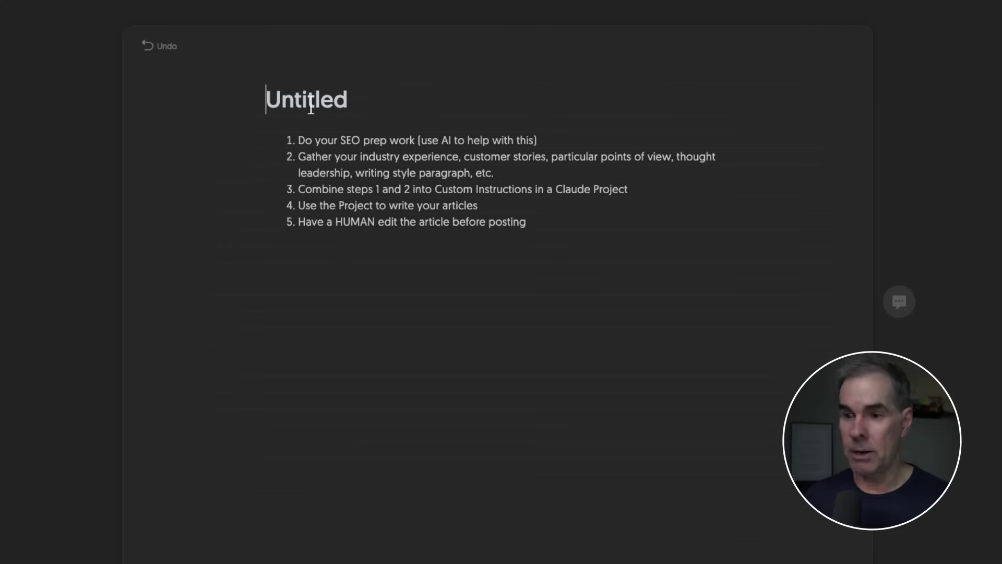
text(How to create SEO-friendly content with AI)
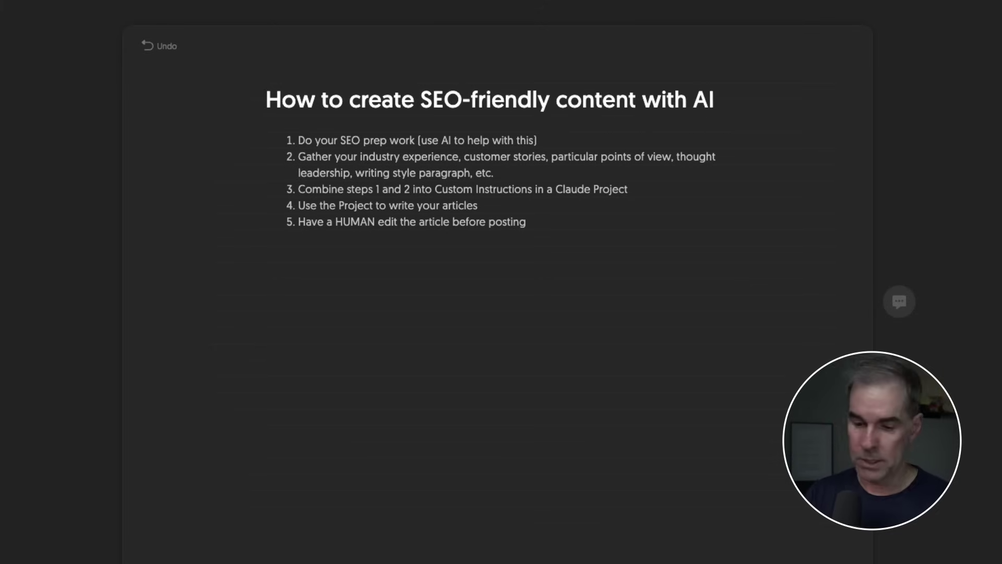
text( (the right way)
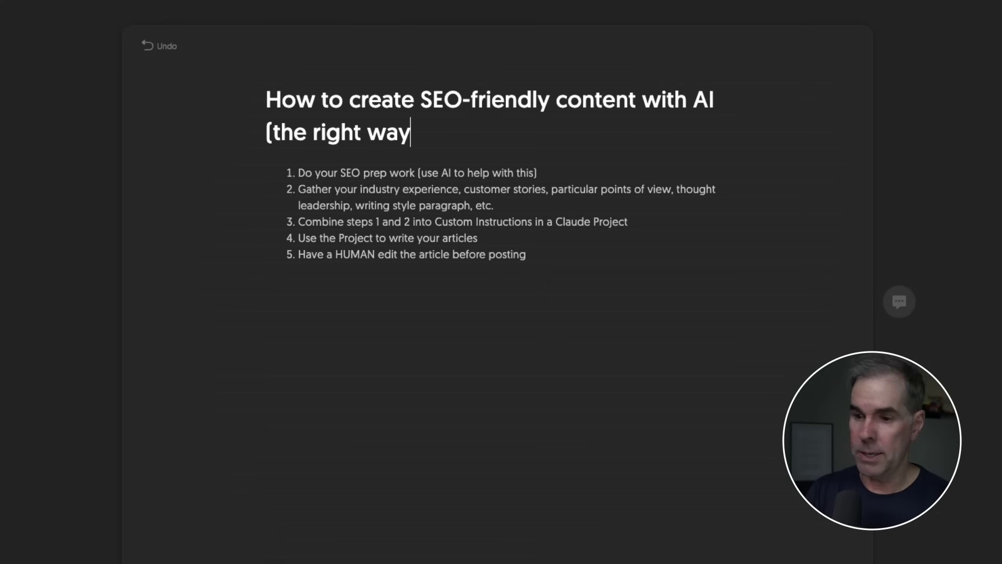
text())
drag(548, 255, 224, 103)
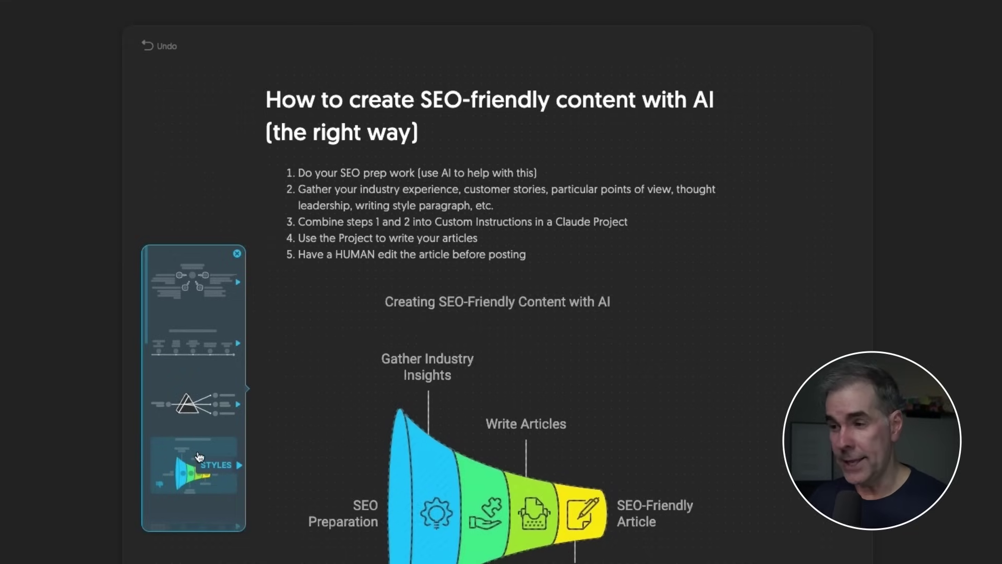
Compare flowchart, Pros/Cons and Key Steps layouts, then keep the funnel graphic of the SEO steps.
scroll(200, 457, down, 2)
click(199, 459)
click(201, 406)
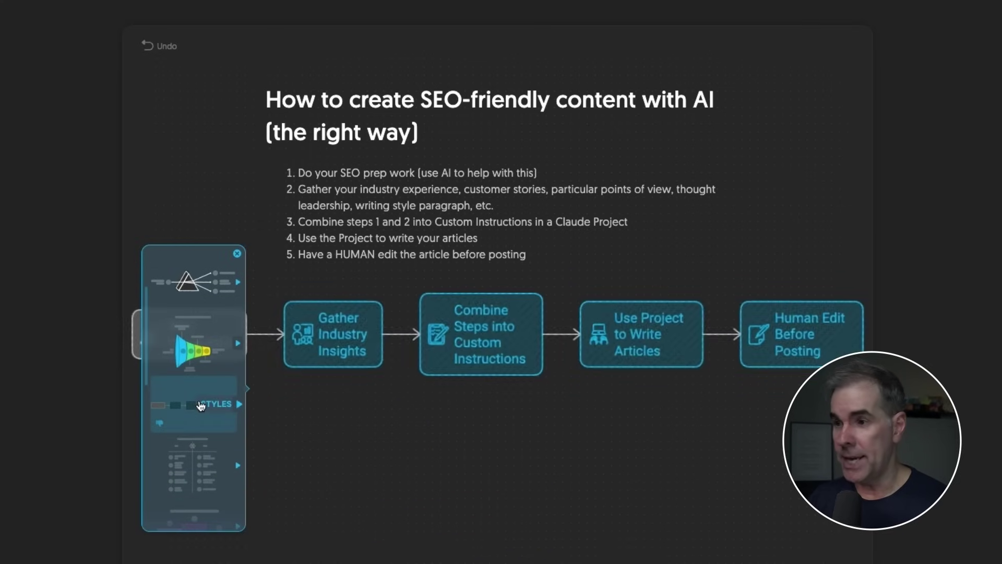
click(208, 465)
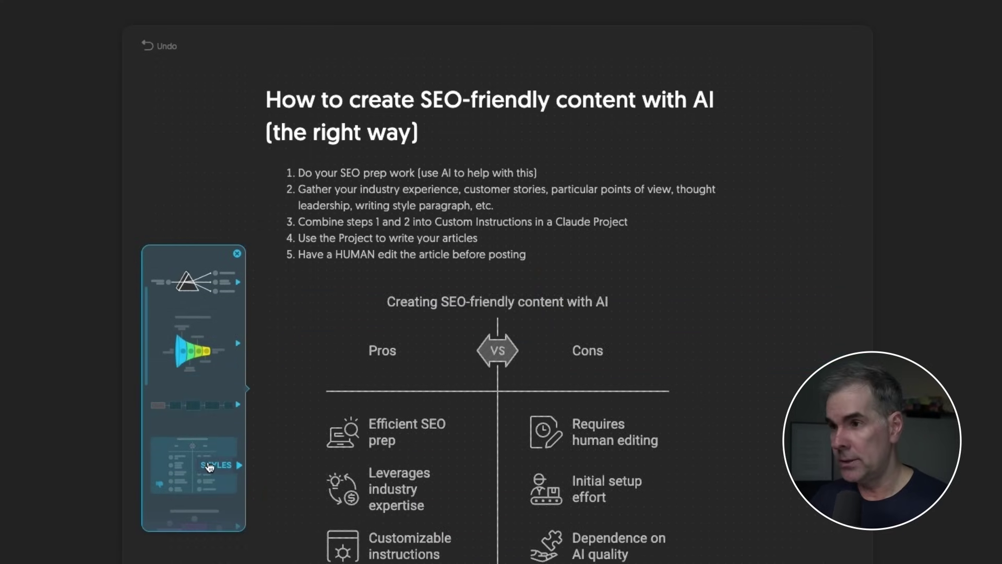
scroll(209, 467, down, 1)
click(209, 470)
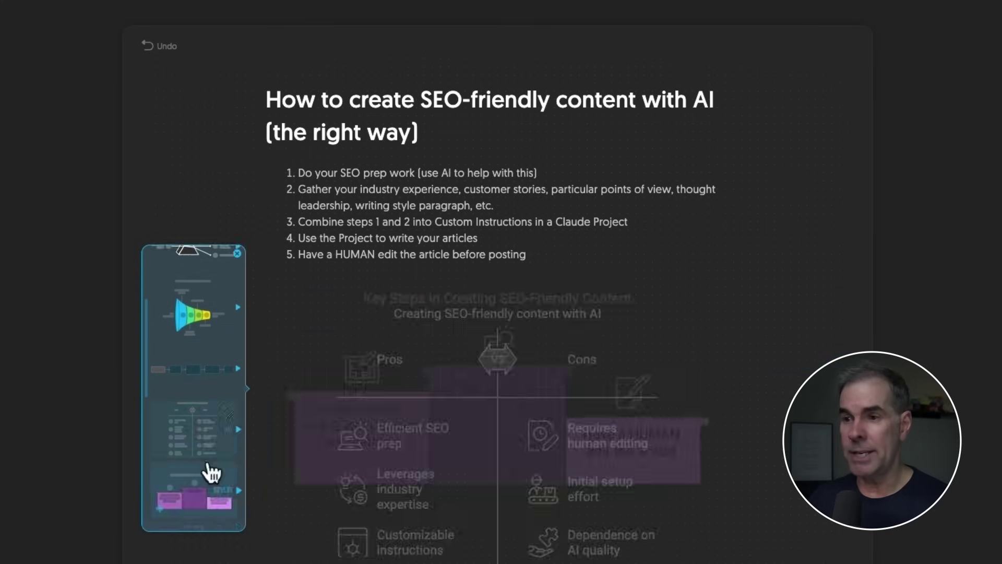
click(199, 391)
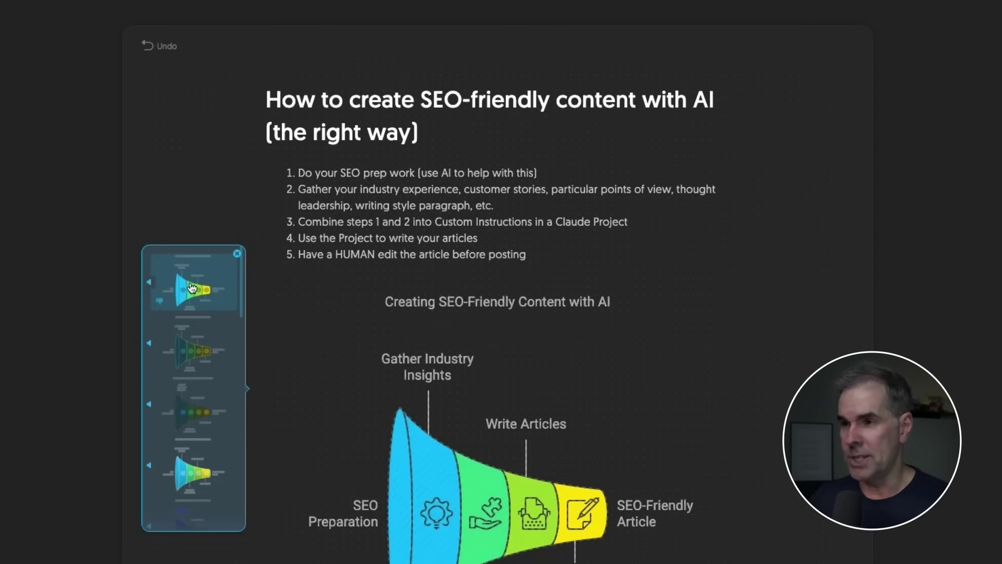
click(776, 334)
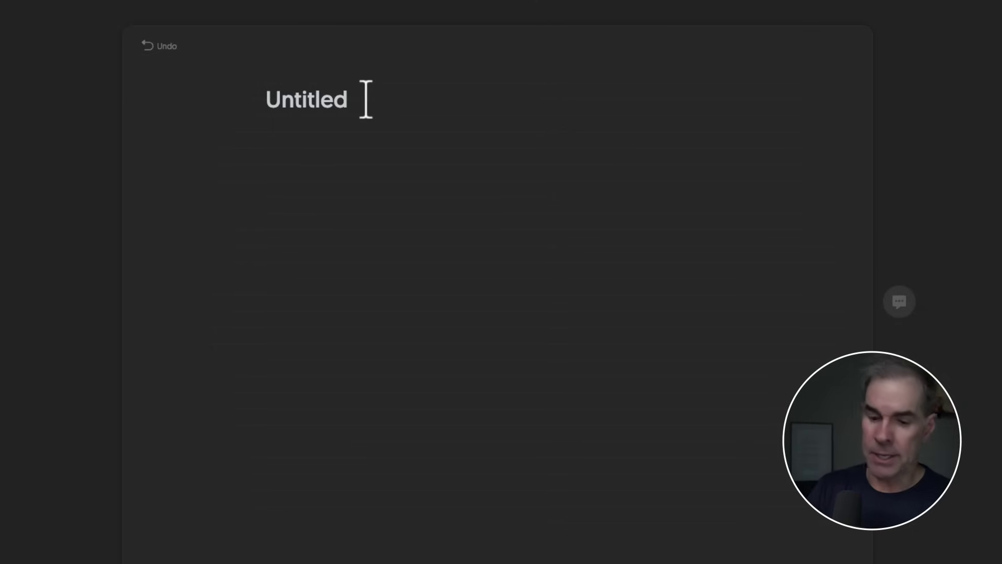
Enter 'New hire onboarding flow and sequence, first 90 days', correcting typos, and select it.
text(New hire)
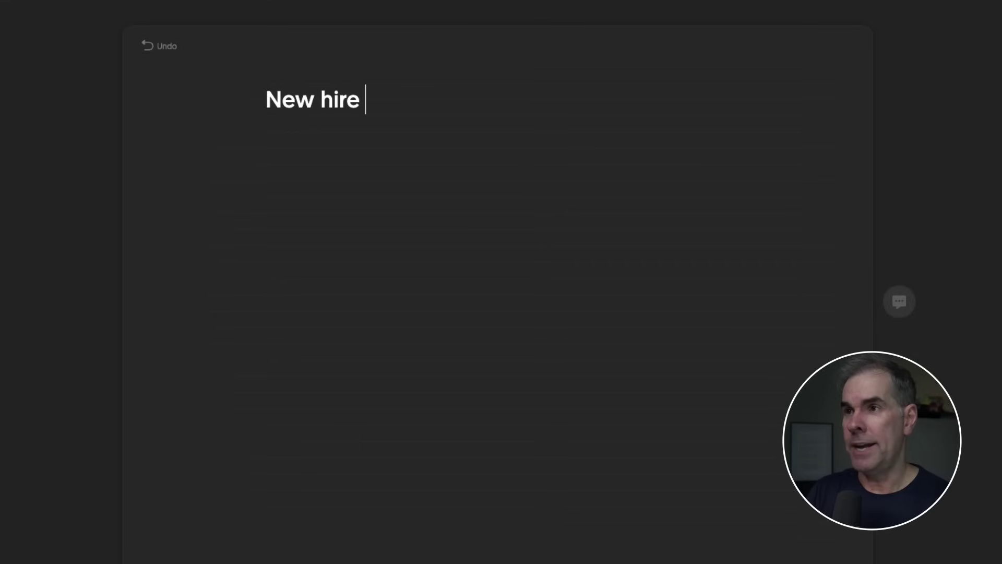
text( onboarding flo)
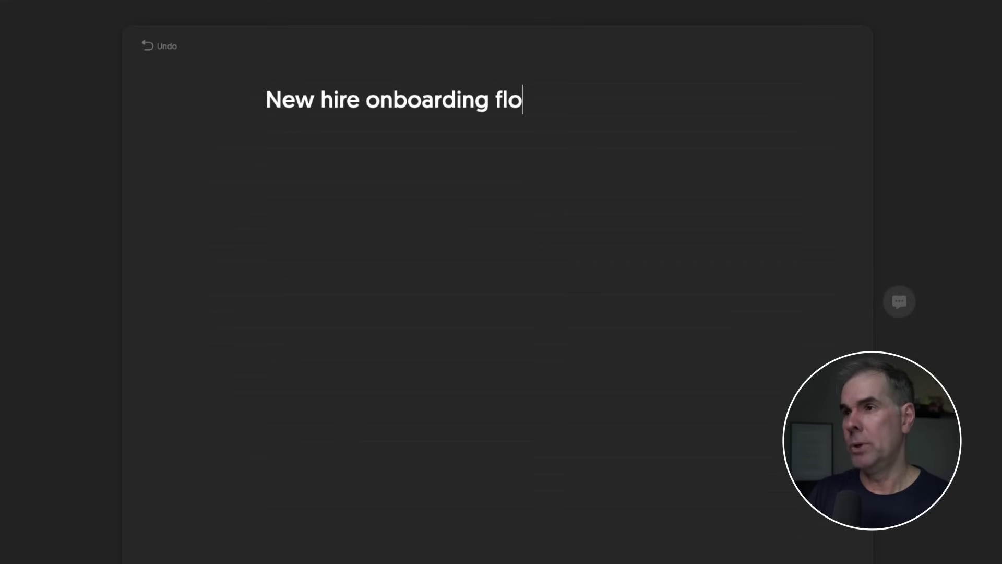
text(w and se)
key(BackSpace)
key(BackSpace)
text(uence, f)
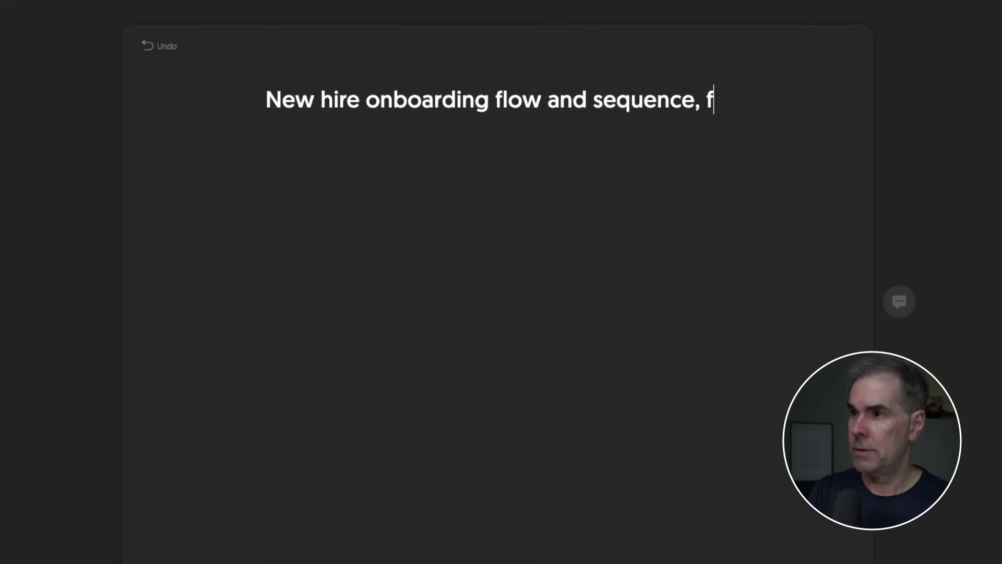
text(irst 90 days)
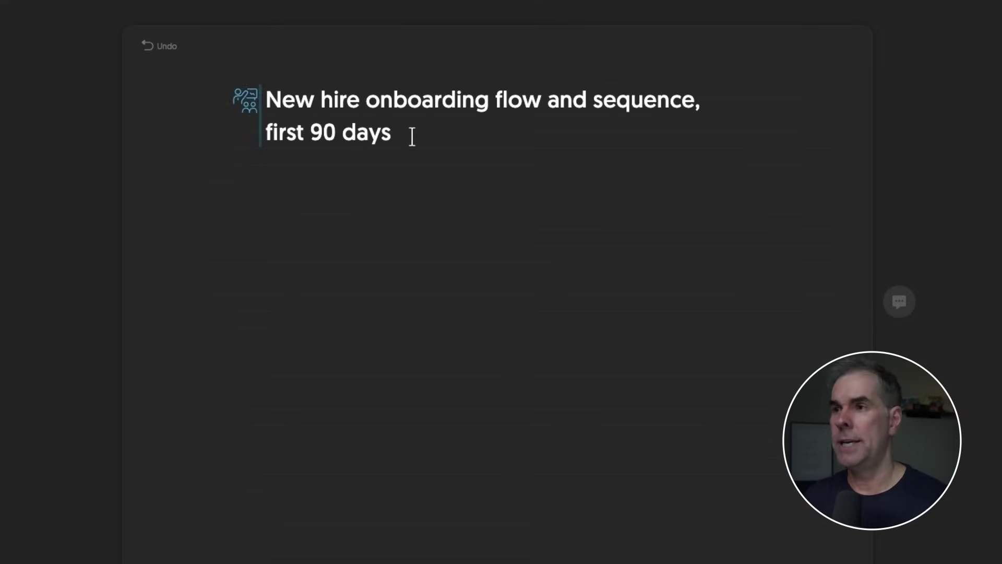
drag(405, 132, 253, 102)
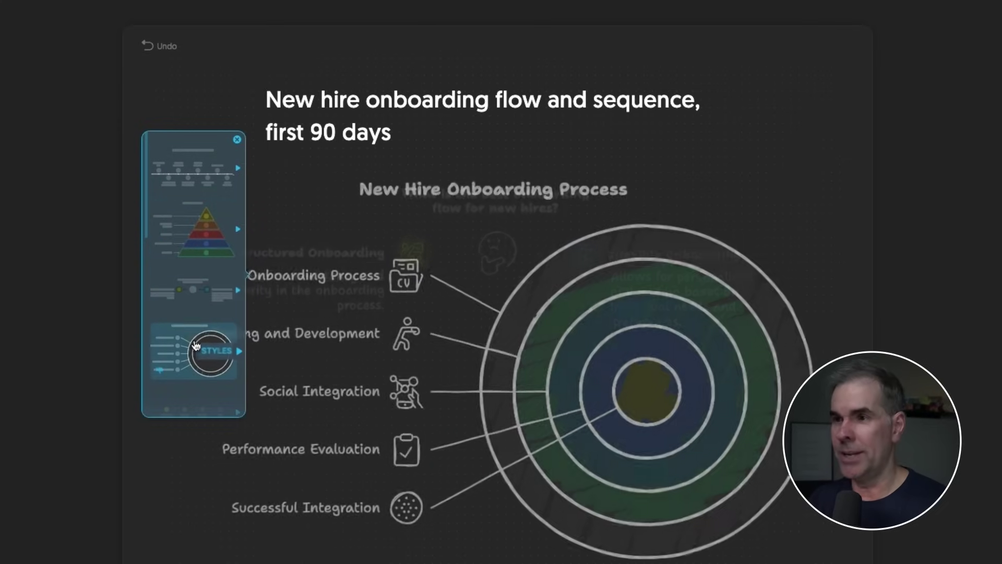
scroll(198, 339, down, 3)
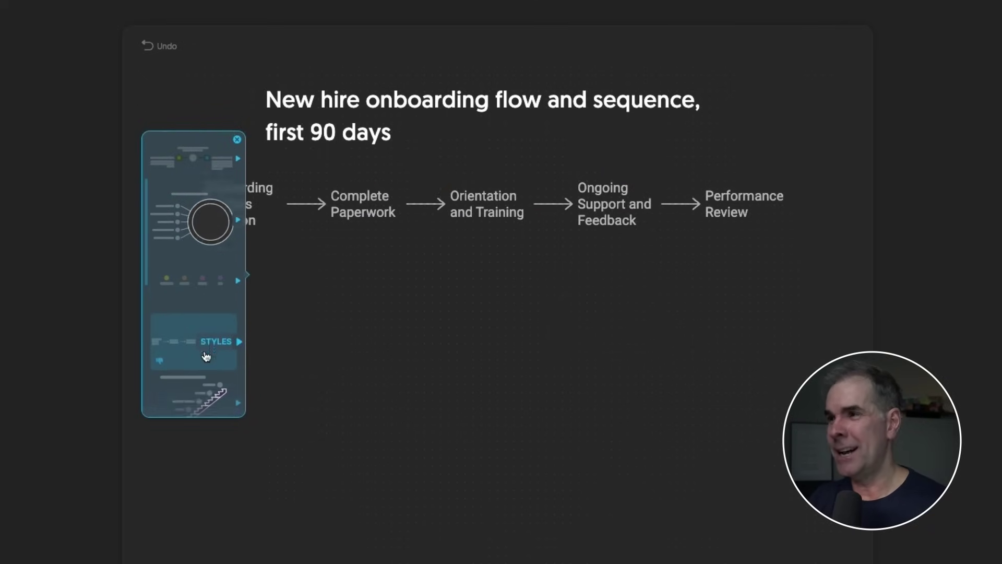
scroll(207, 357, down, 3)
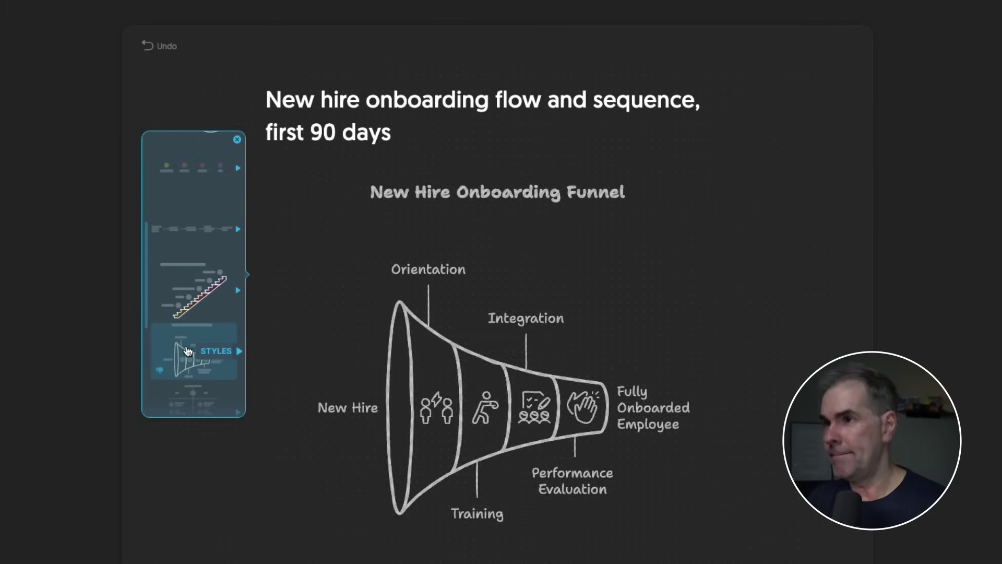
scroll(188, 353, down, 1)
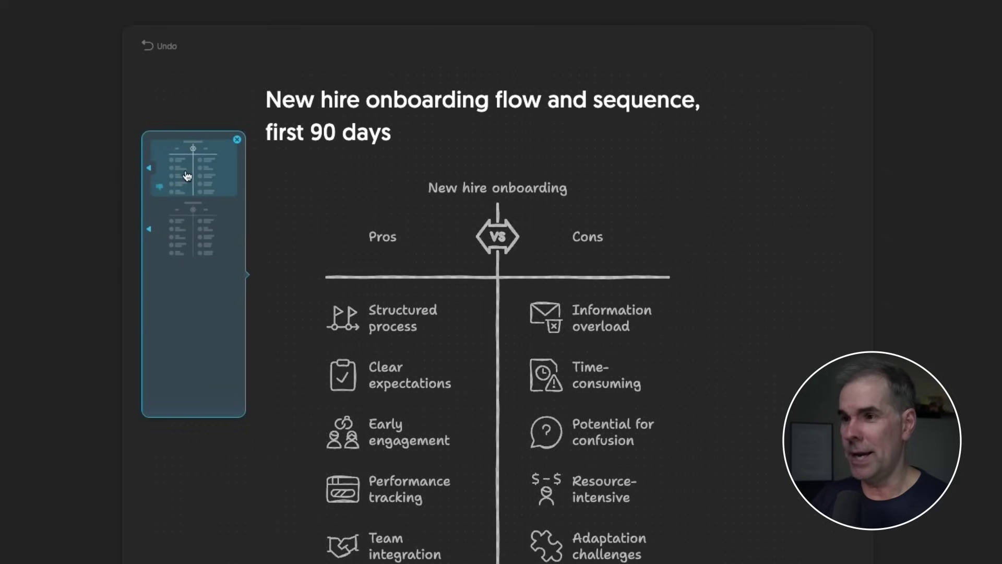
click(150, 170)
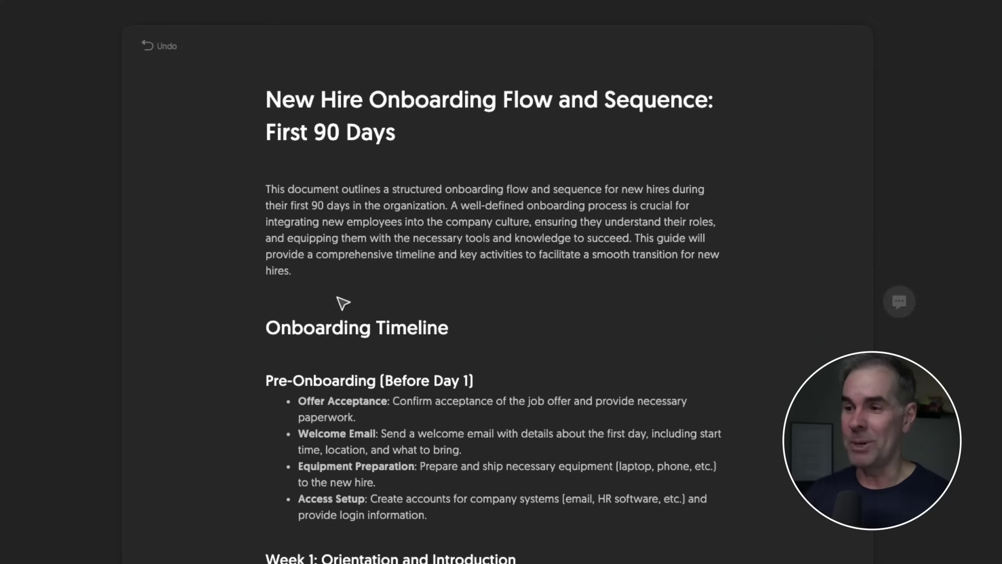
Review the drafted plan from Week 1 to Conclusion, select all of it, and generate a visual.
scroll(453, 344, down, 5)
scroll(477, 336, down, 5)
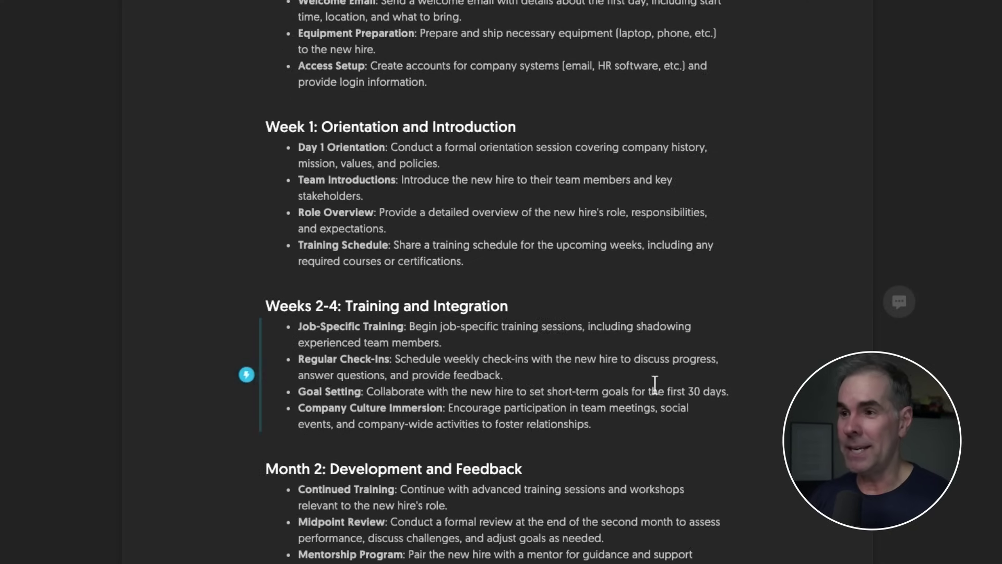
scroll(655, 385, down, 4)
scroll(655, 383, down, 3)
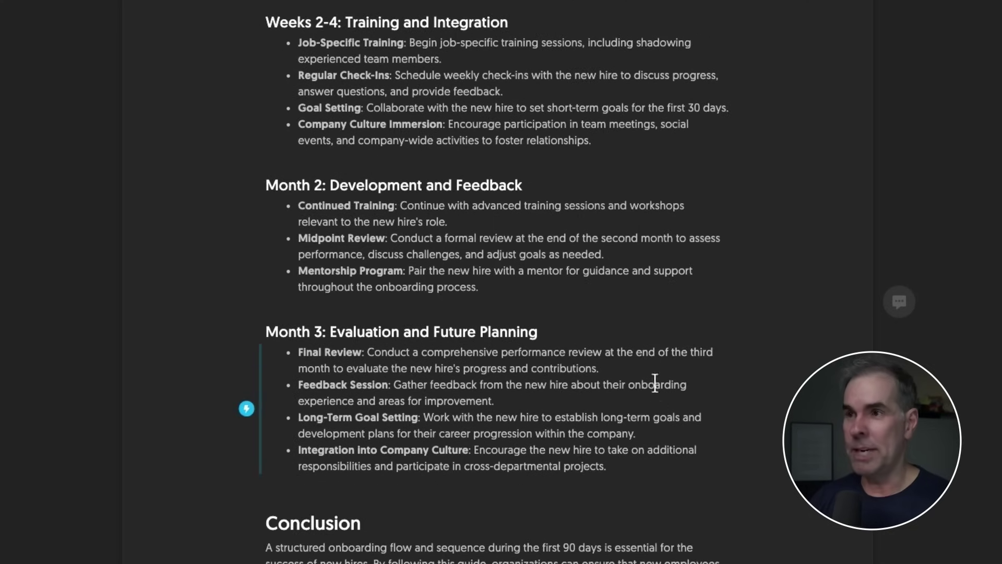
scroll(655, 383, down, 6)
scroll(655, 380, up, 4)
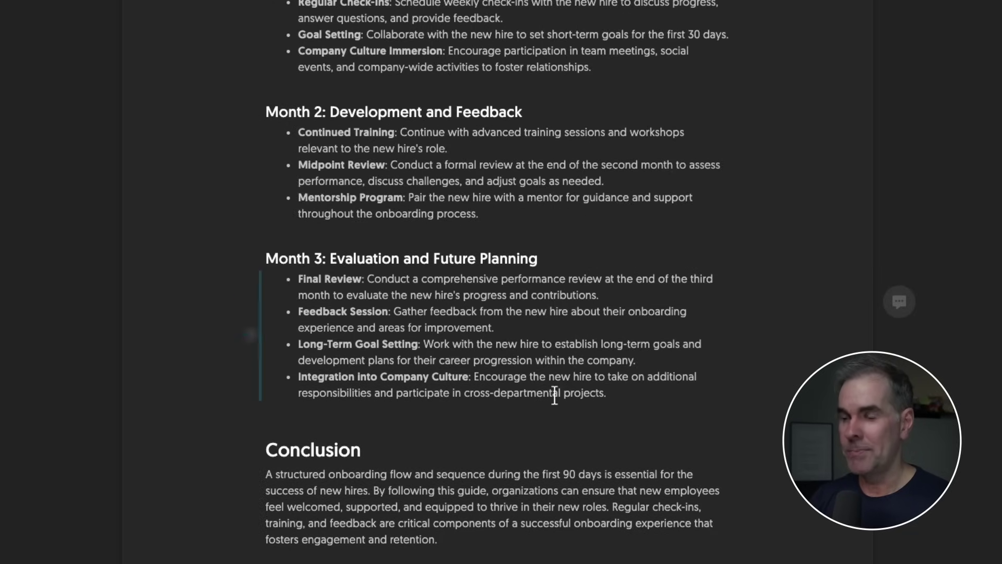
key(ctrl+a)
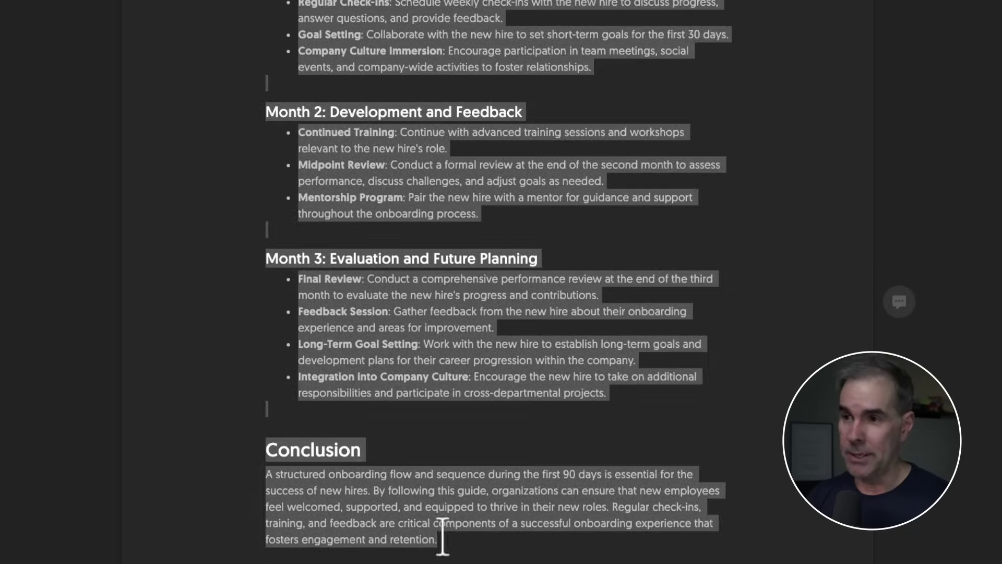
scroll(284, 358, up, 5)
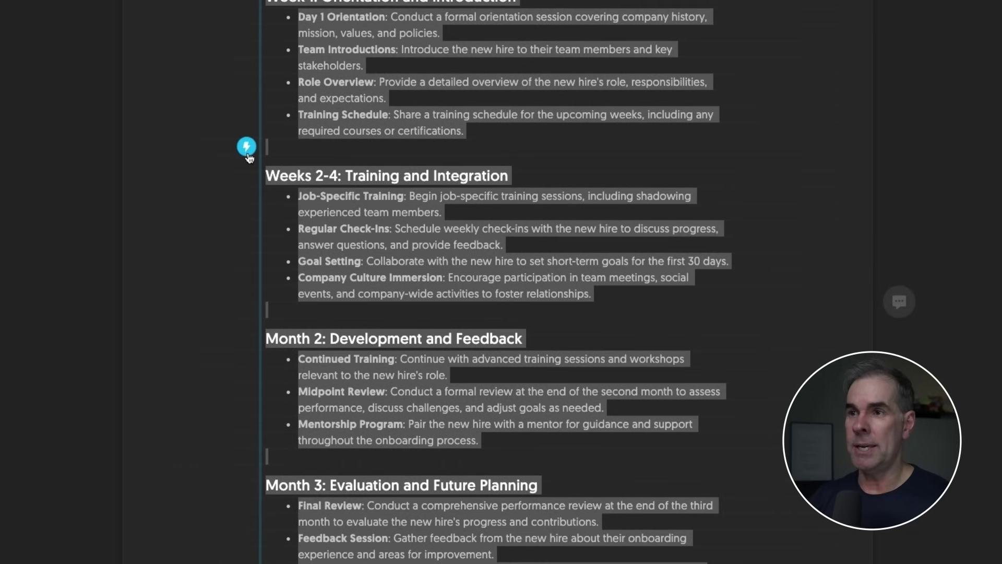
click(248, 149)
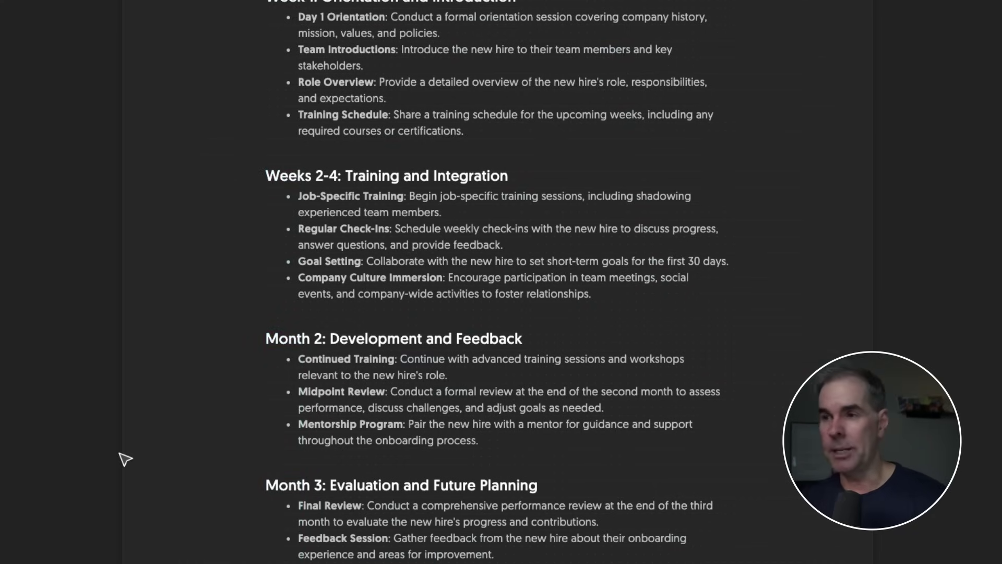
Try timeline, staircase, pyramid and funnel styles, then choose the New Hire Onboarding Cycle diagram.
scroll(347, 429, down, 5)
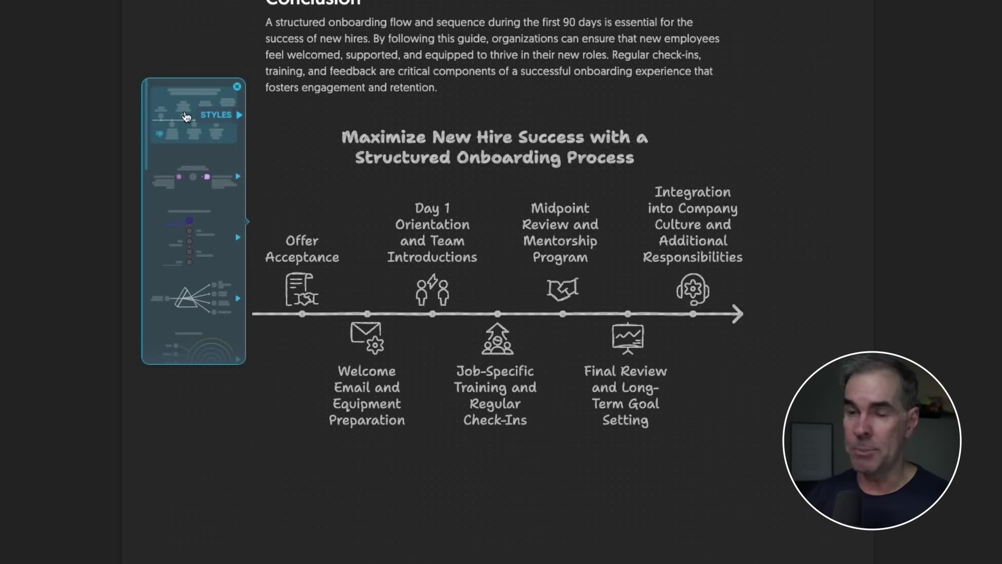
click(193, 177)
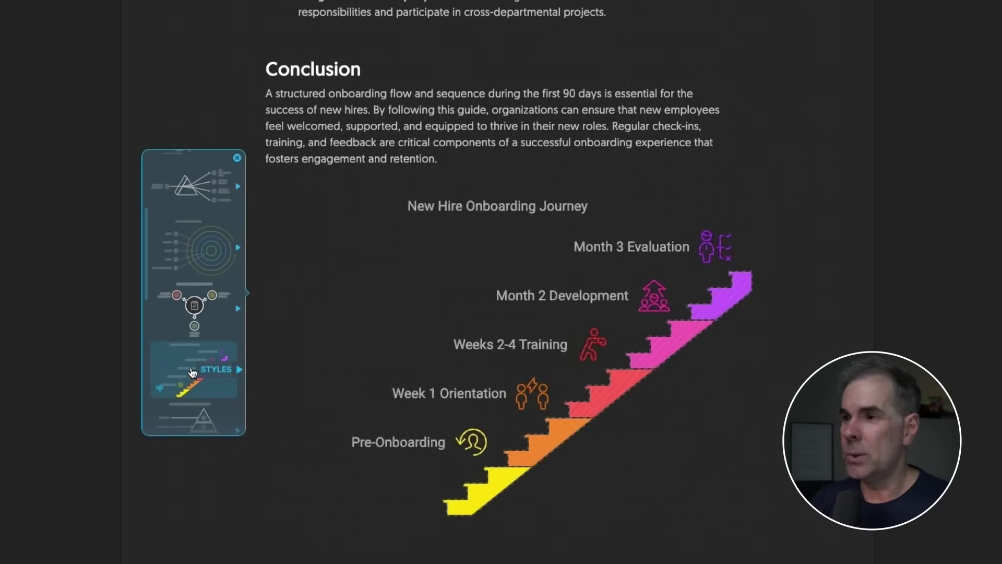
scroll(192, 371, down, 1)
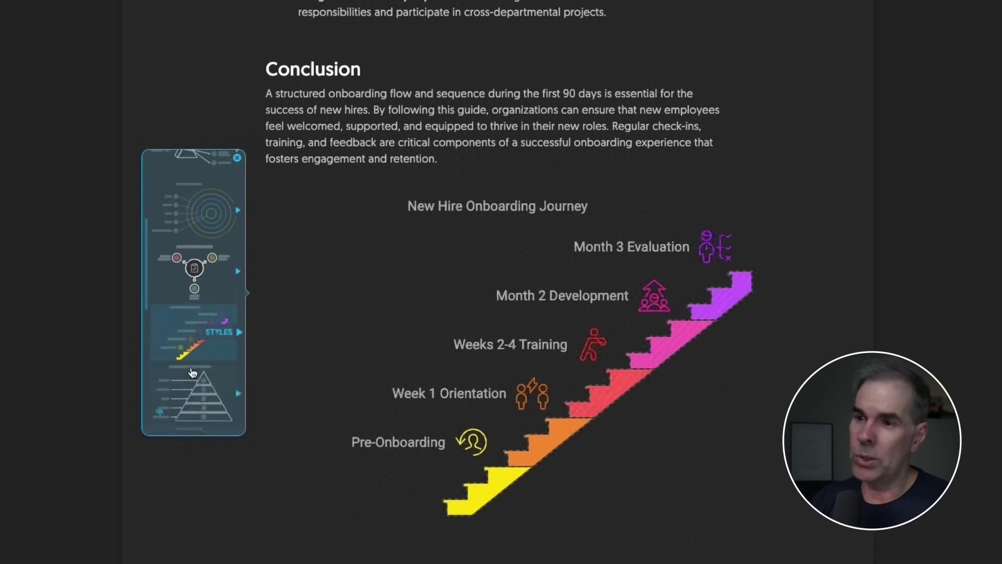
scroll(192, 378, down, 1)
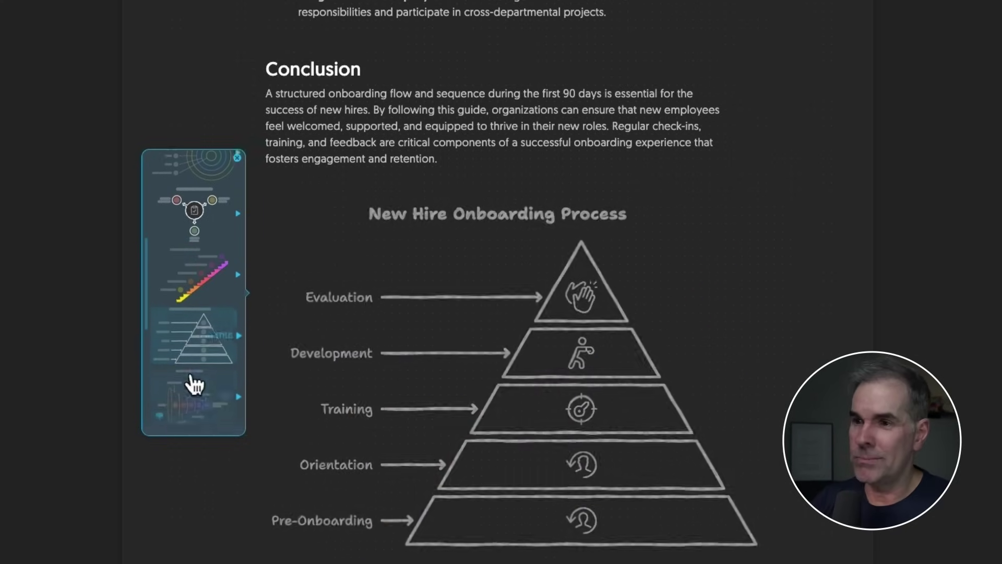
scroll(192, 378, down, 1)
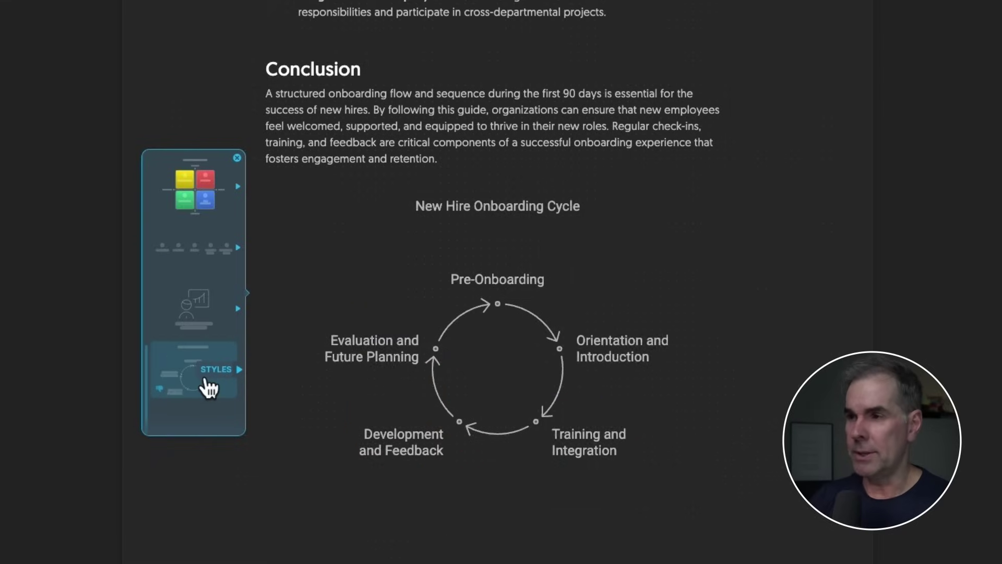
scroll(208, 388, down, 1)
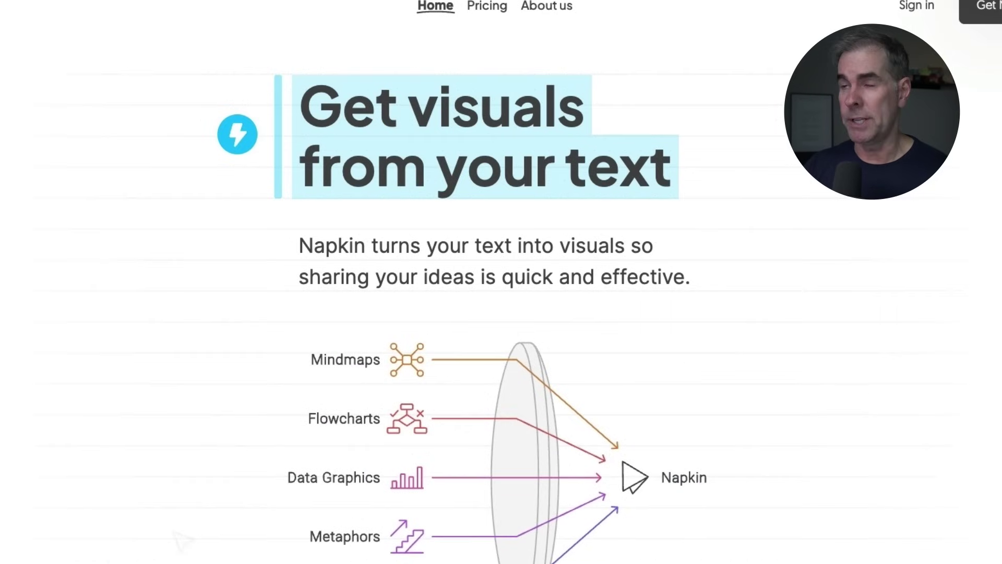
Go to Pricing and review the Starter, Professional and Enterprise plan cards.
click(493, 6)
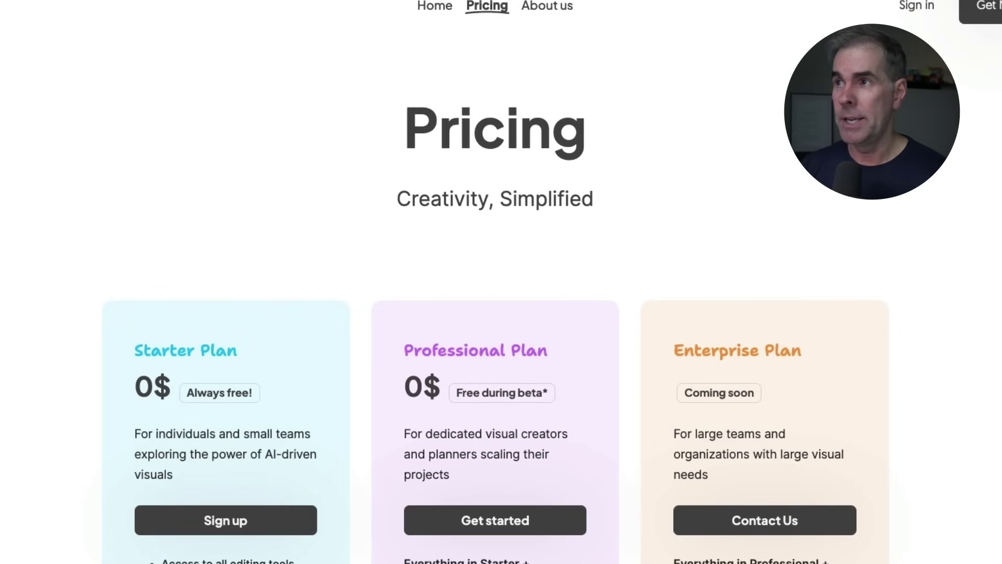
scroll(502, 282, down, 2)
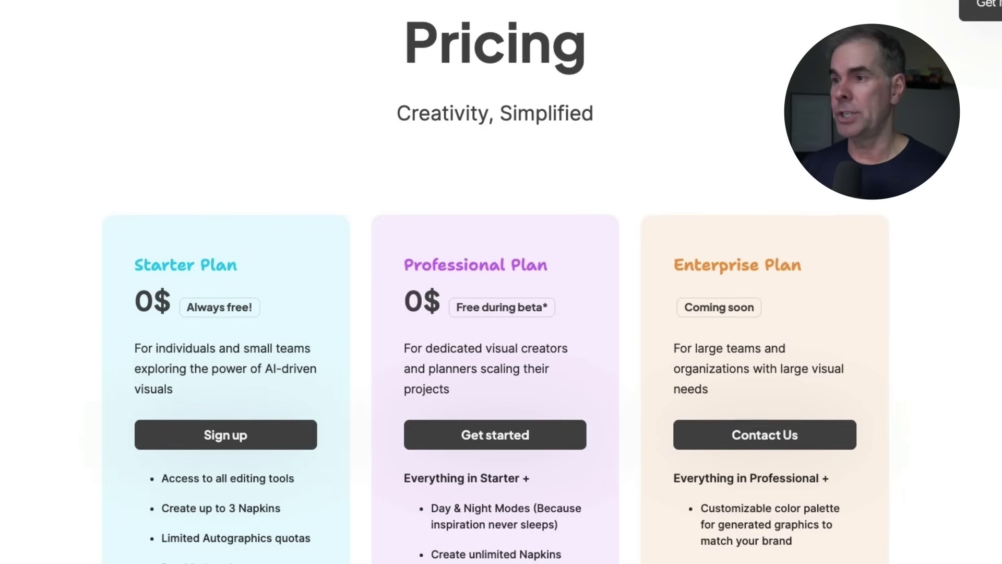
scroll(501, 282, down, 2)
scroll(921, 492, down, 5)
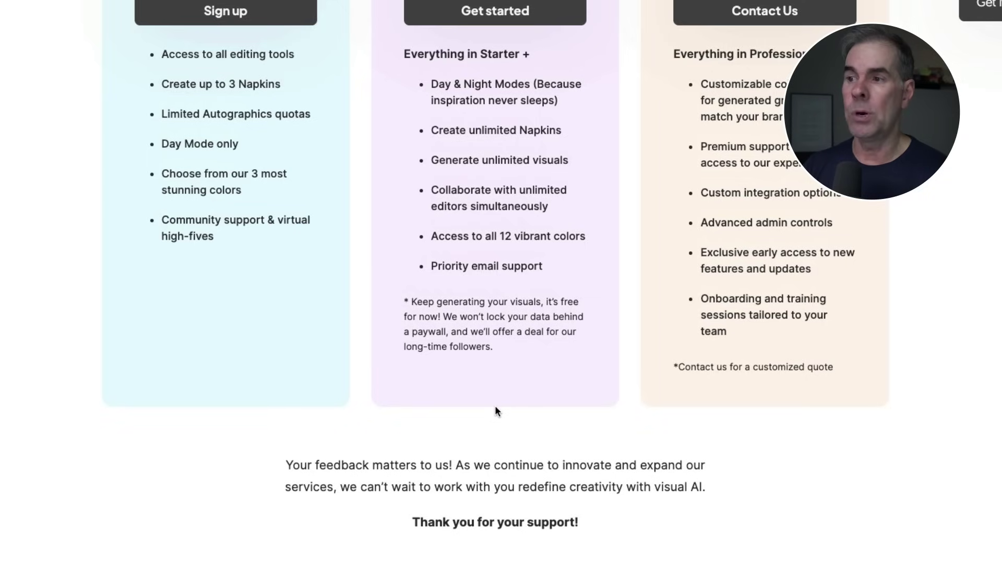
scroll(494, 409, up, 5)
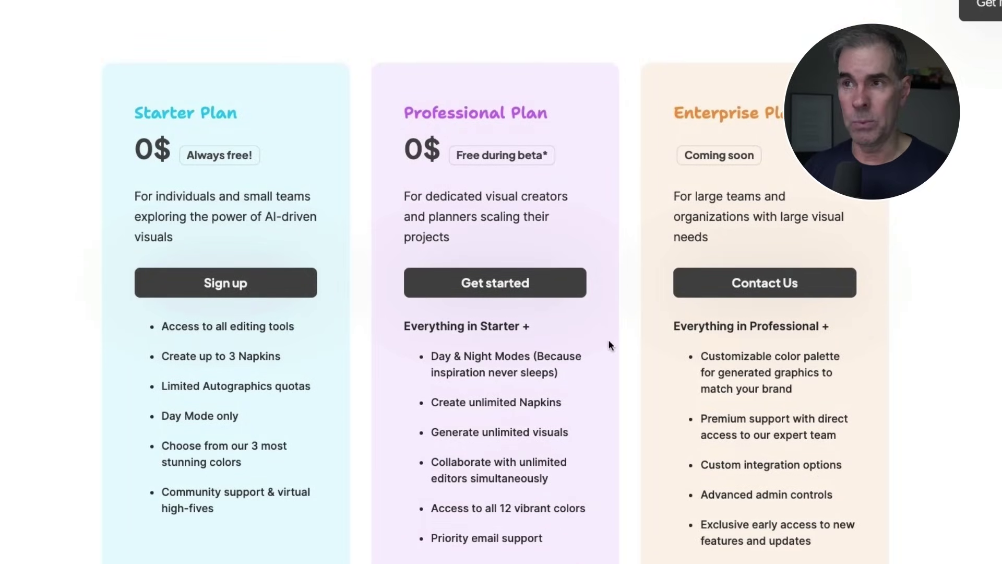
scroll(494, 408, up, 5)
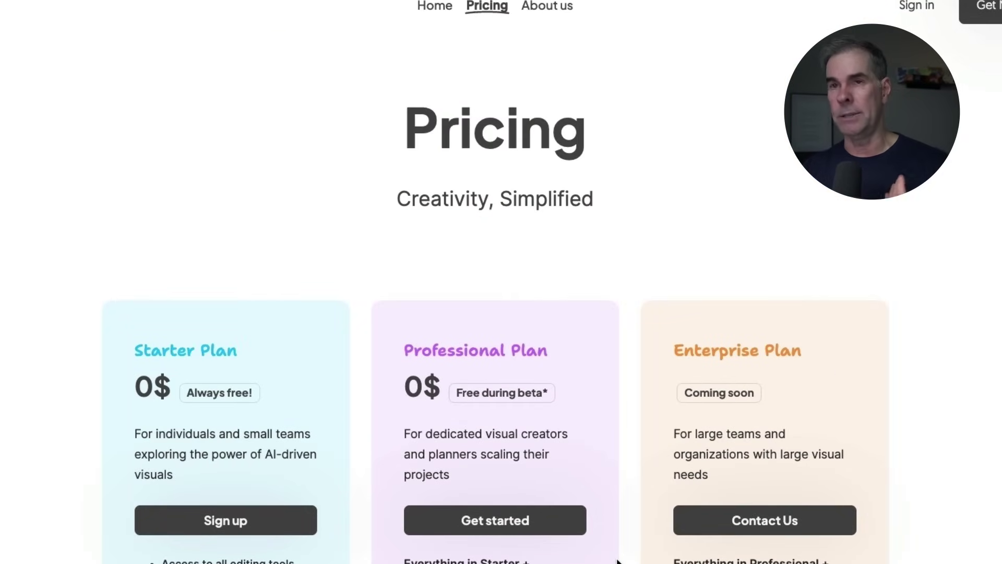